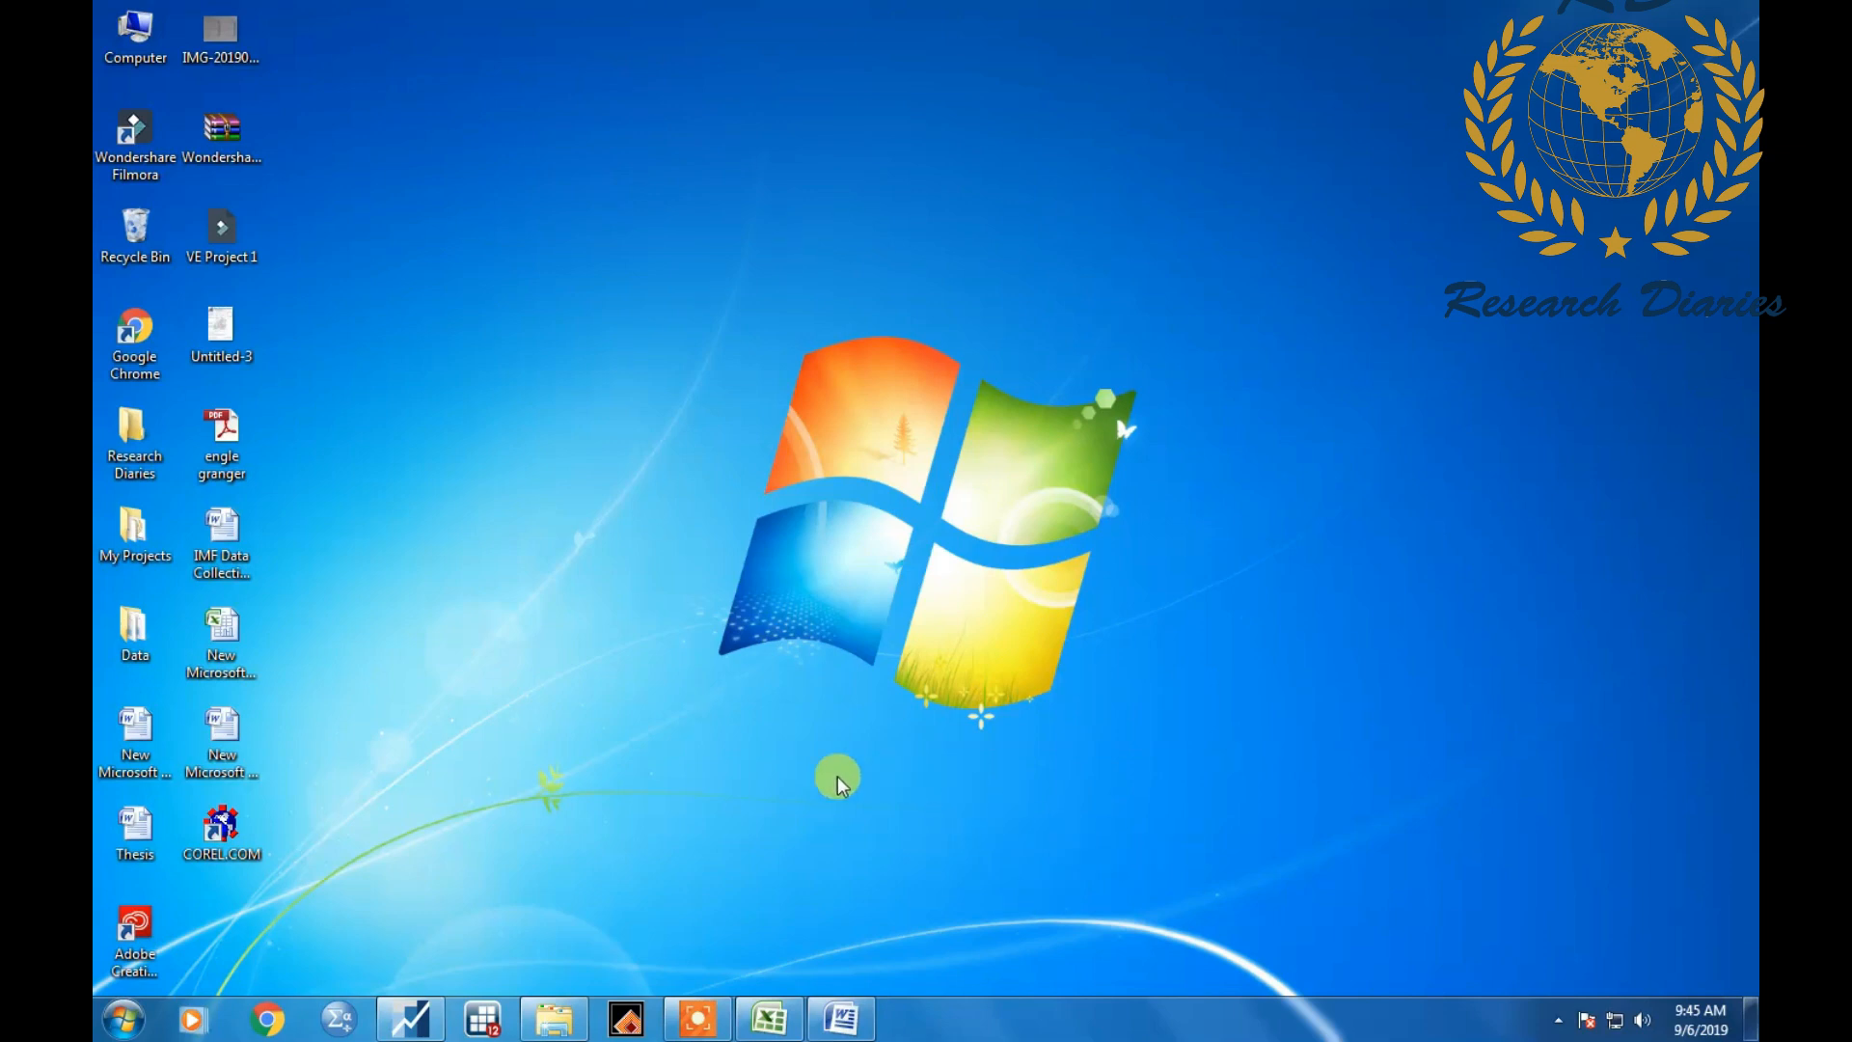
Switch to EViews, open the fdi series and run an Augmented Dickey-Fuller unit root test at level with intercept.
left_click(413, 1018)
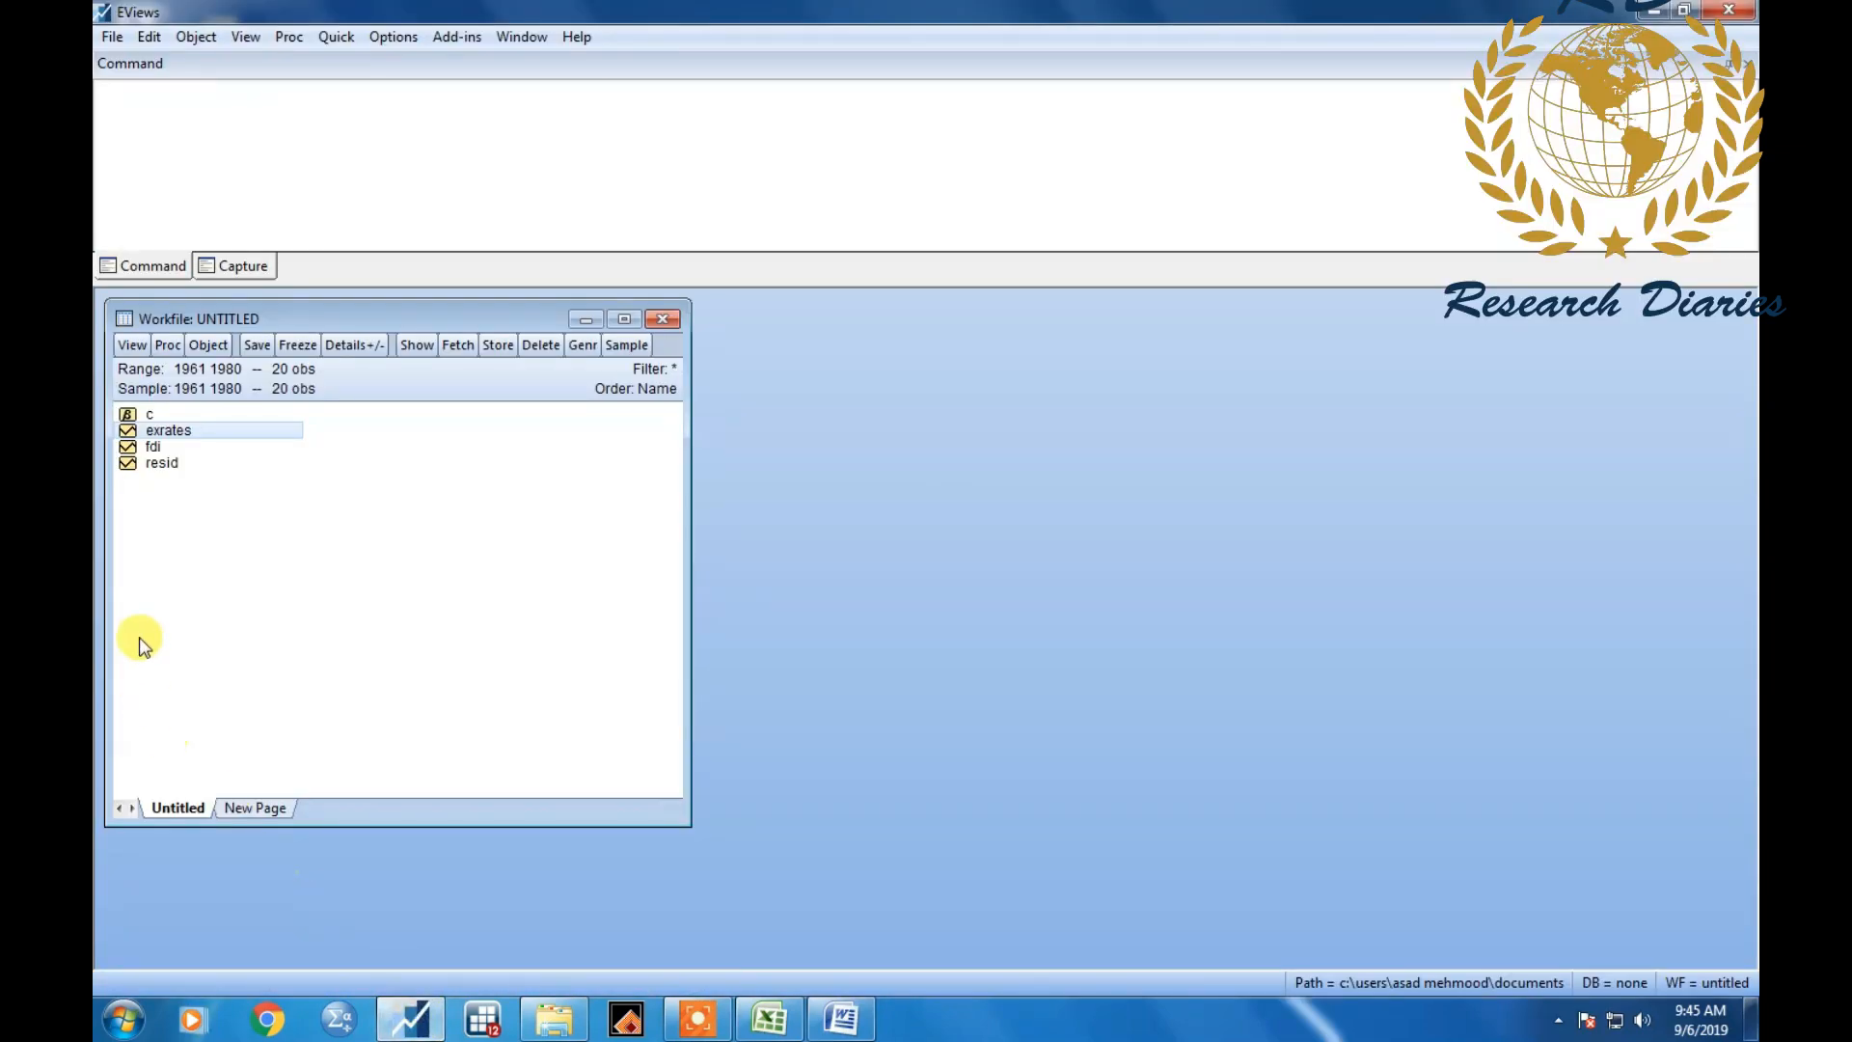
left_click(154, 447)
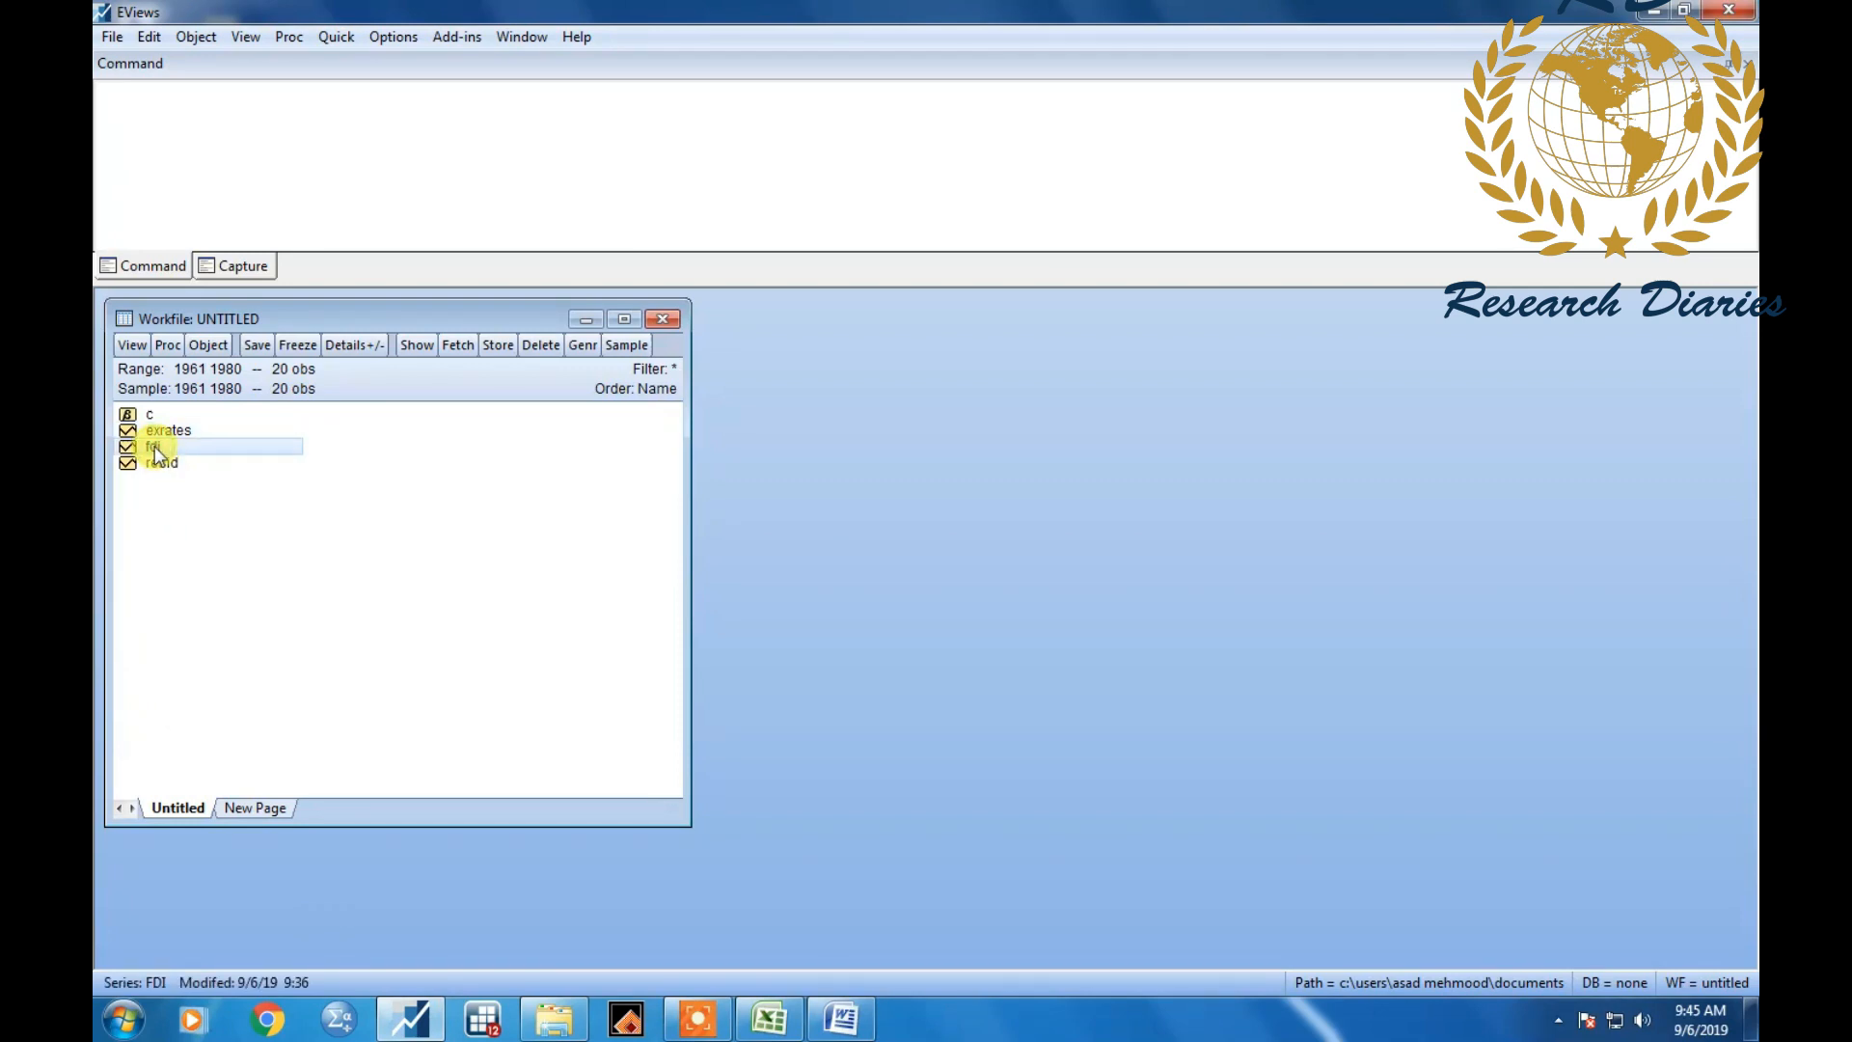
double_click(154, 446)
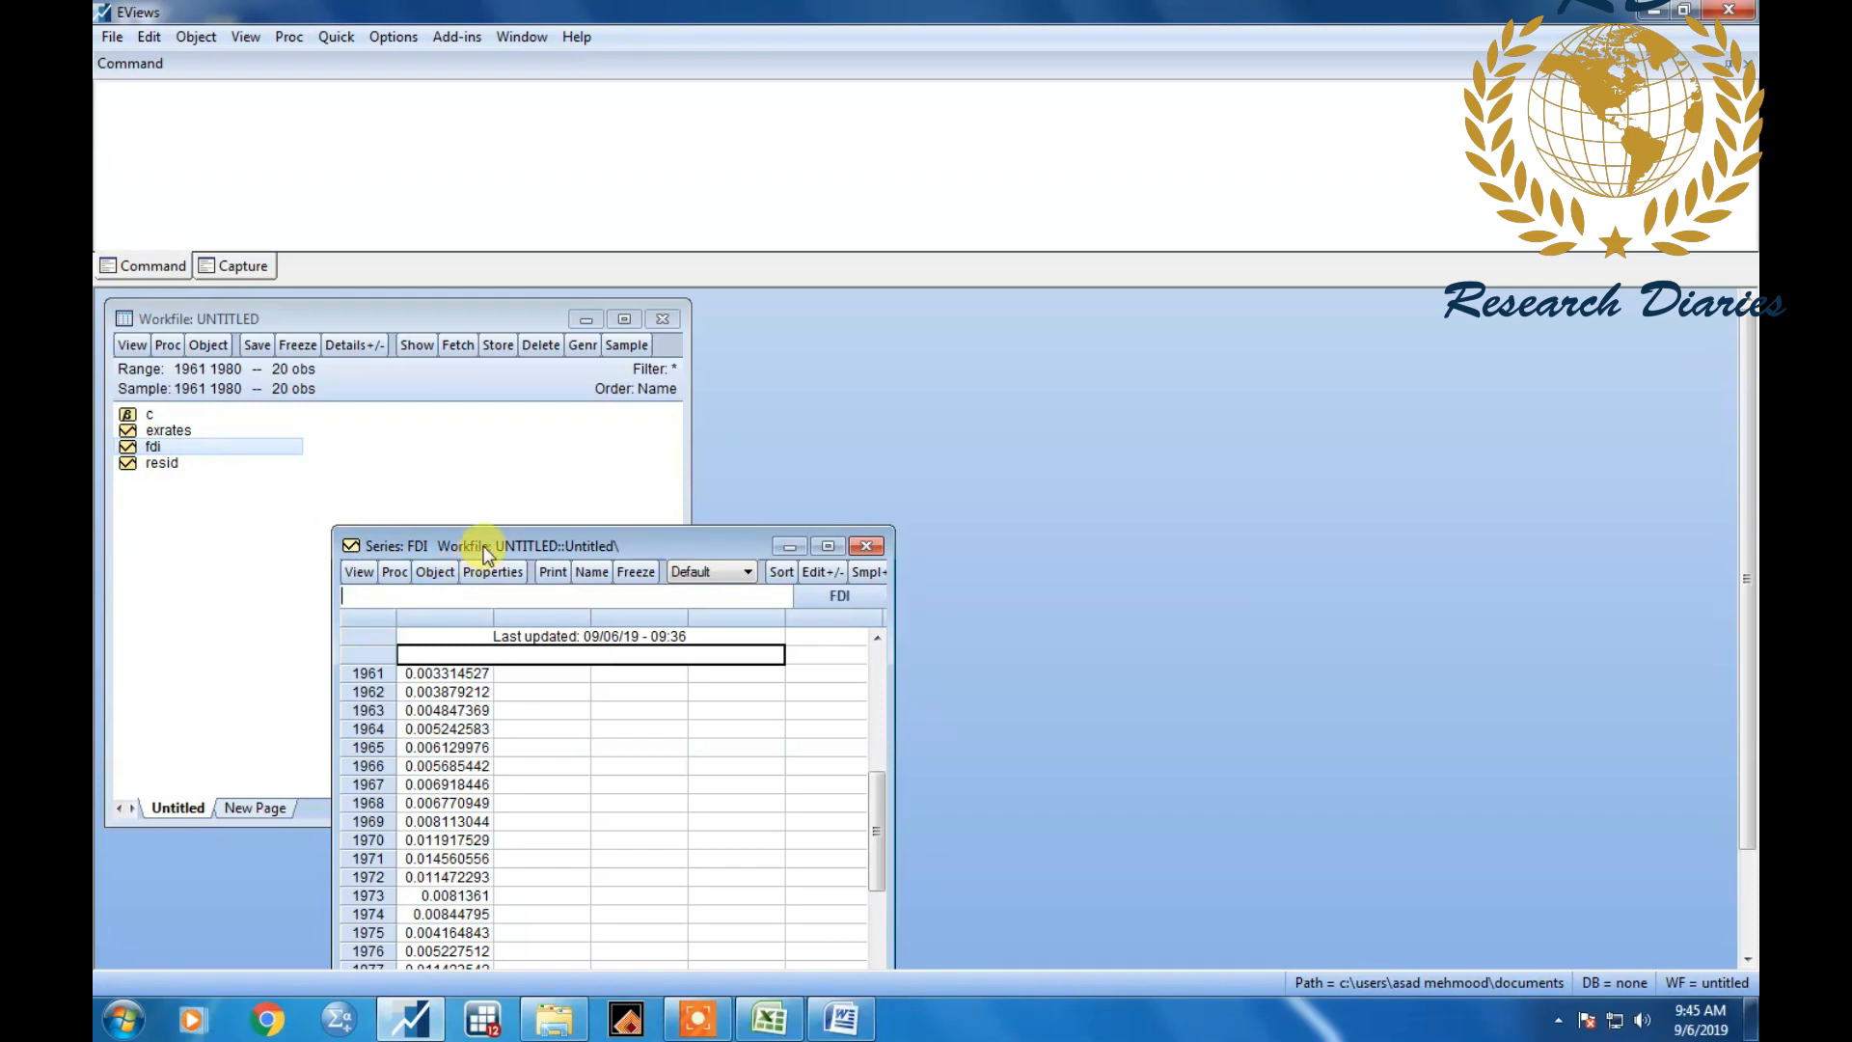
left_click_drag(485, 554, 609, 297)
left_click(482, 316)
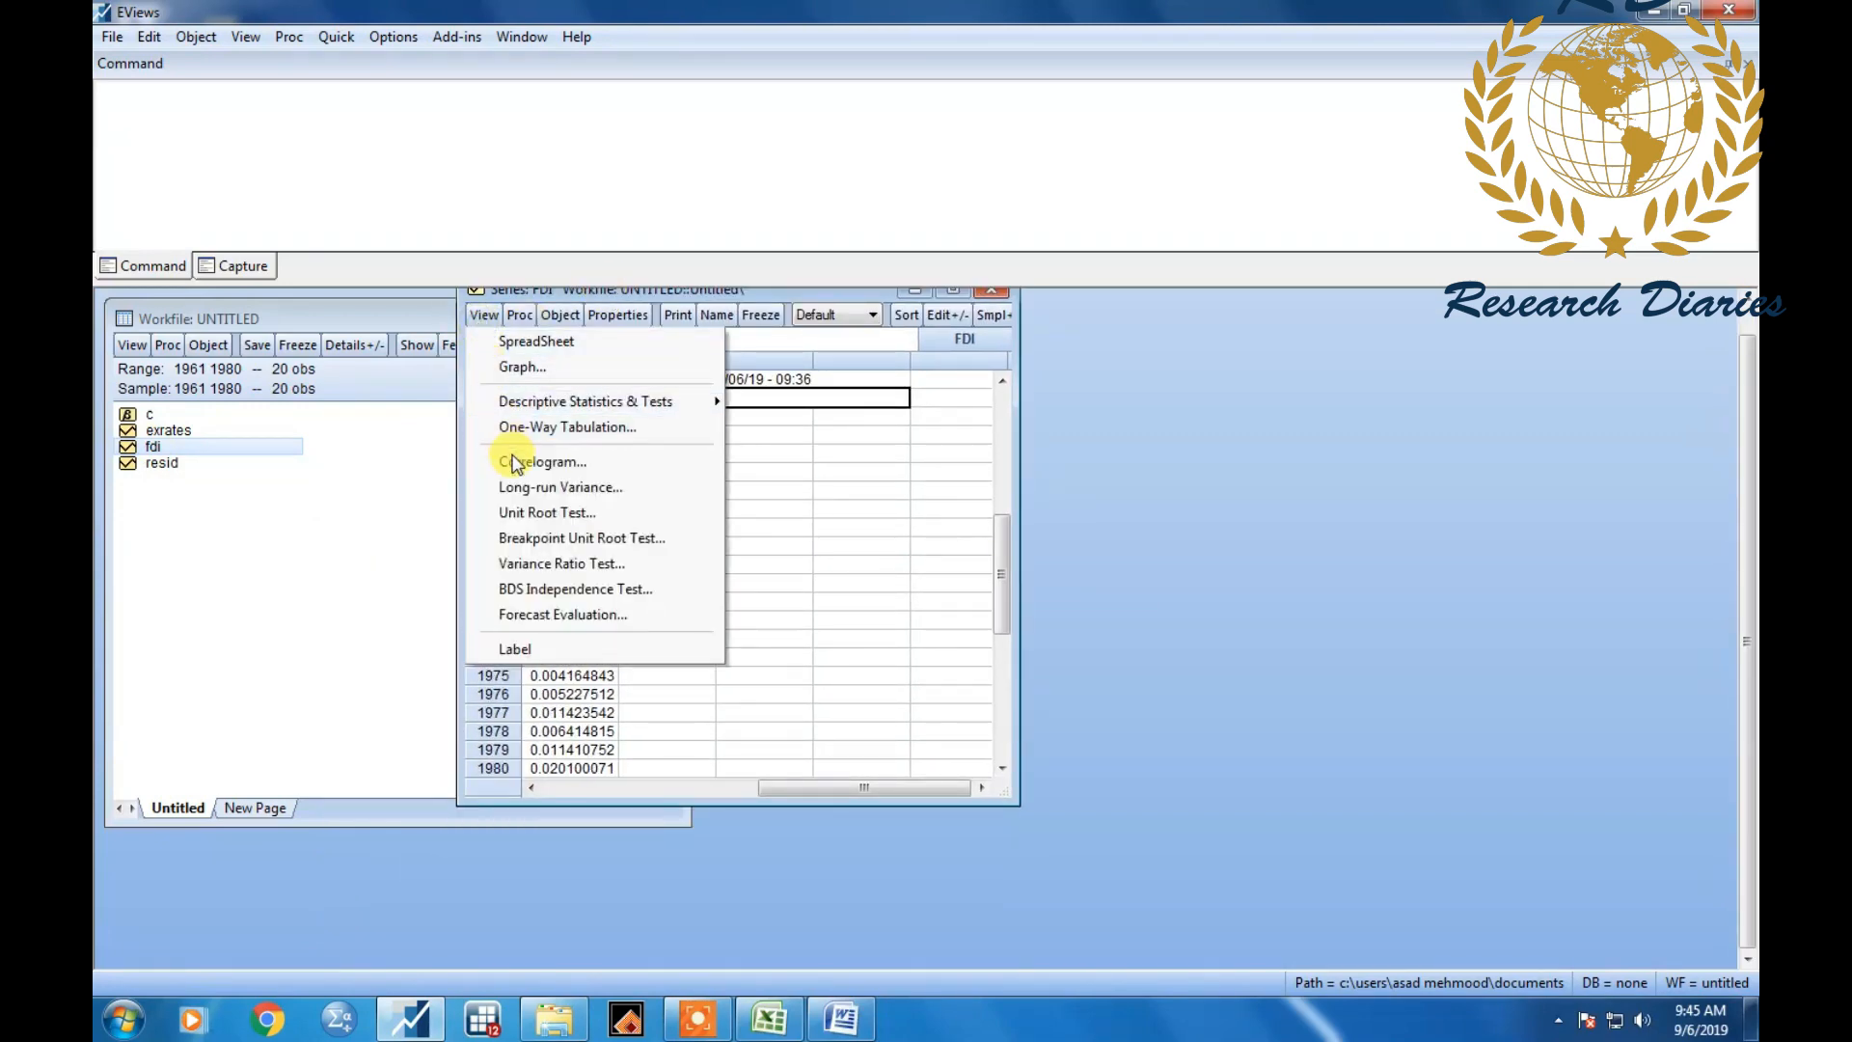
left_click(524, 514)
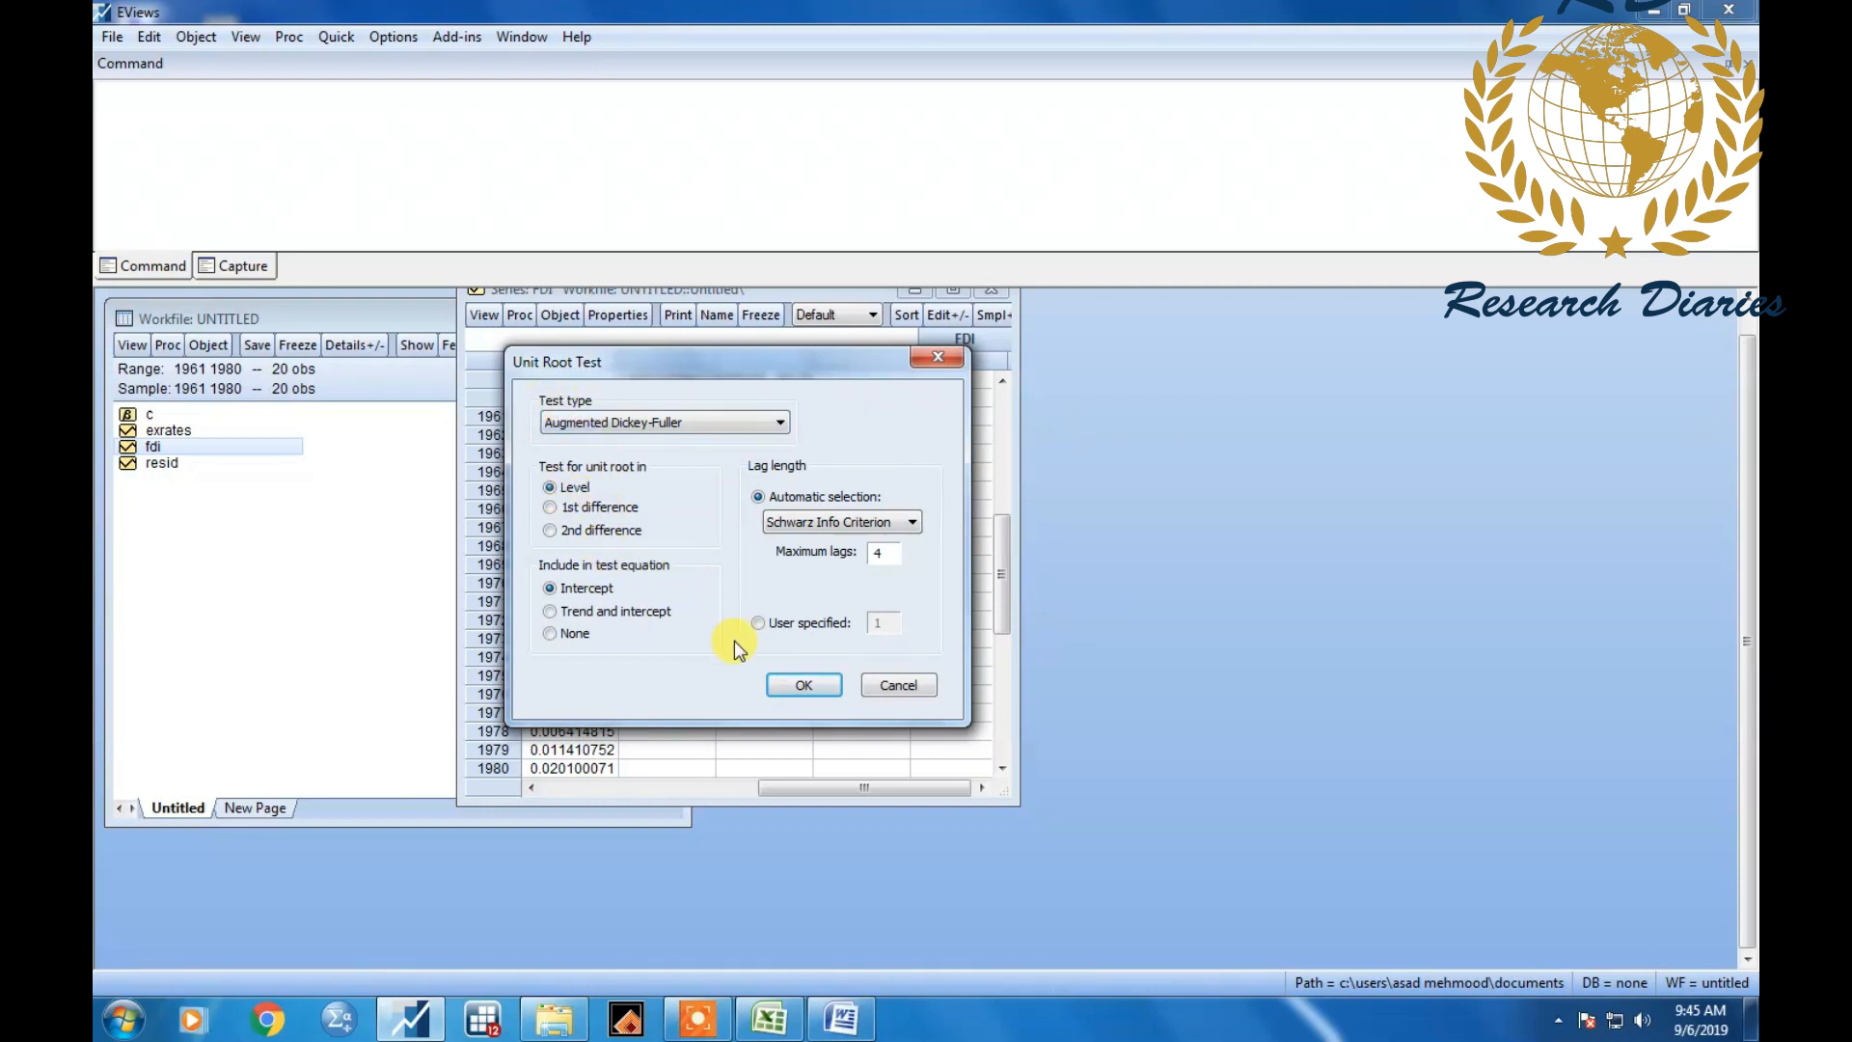
left_click(802, 685)
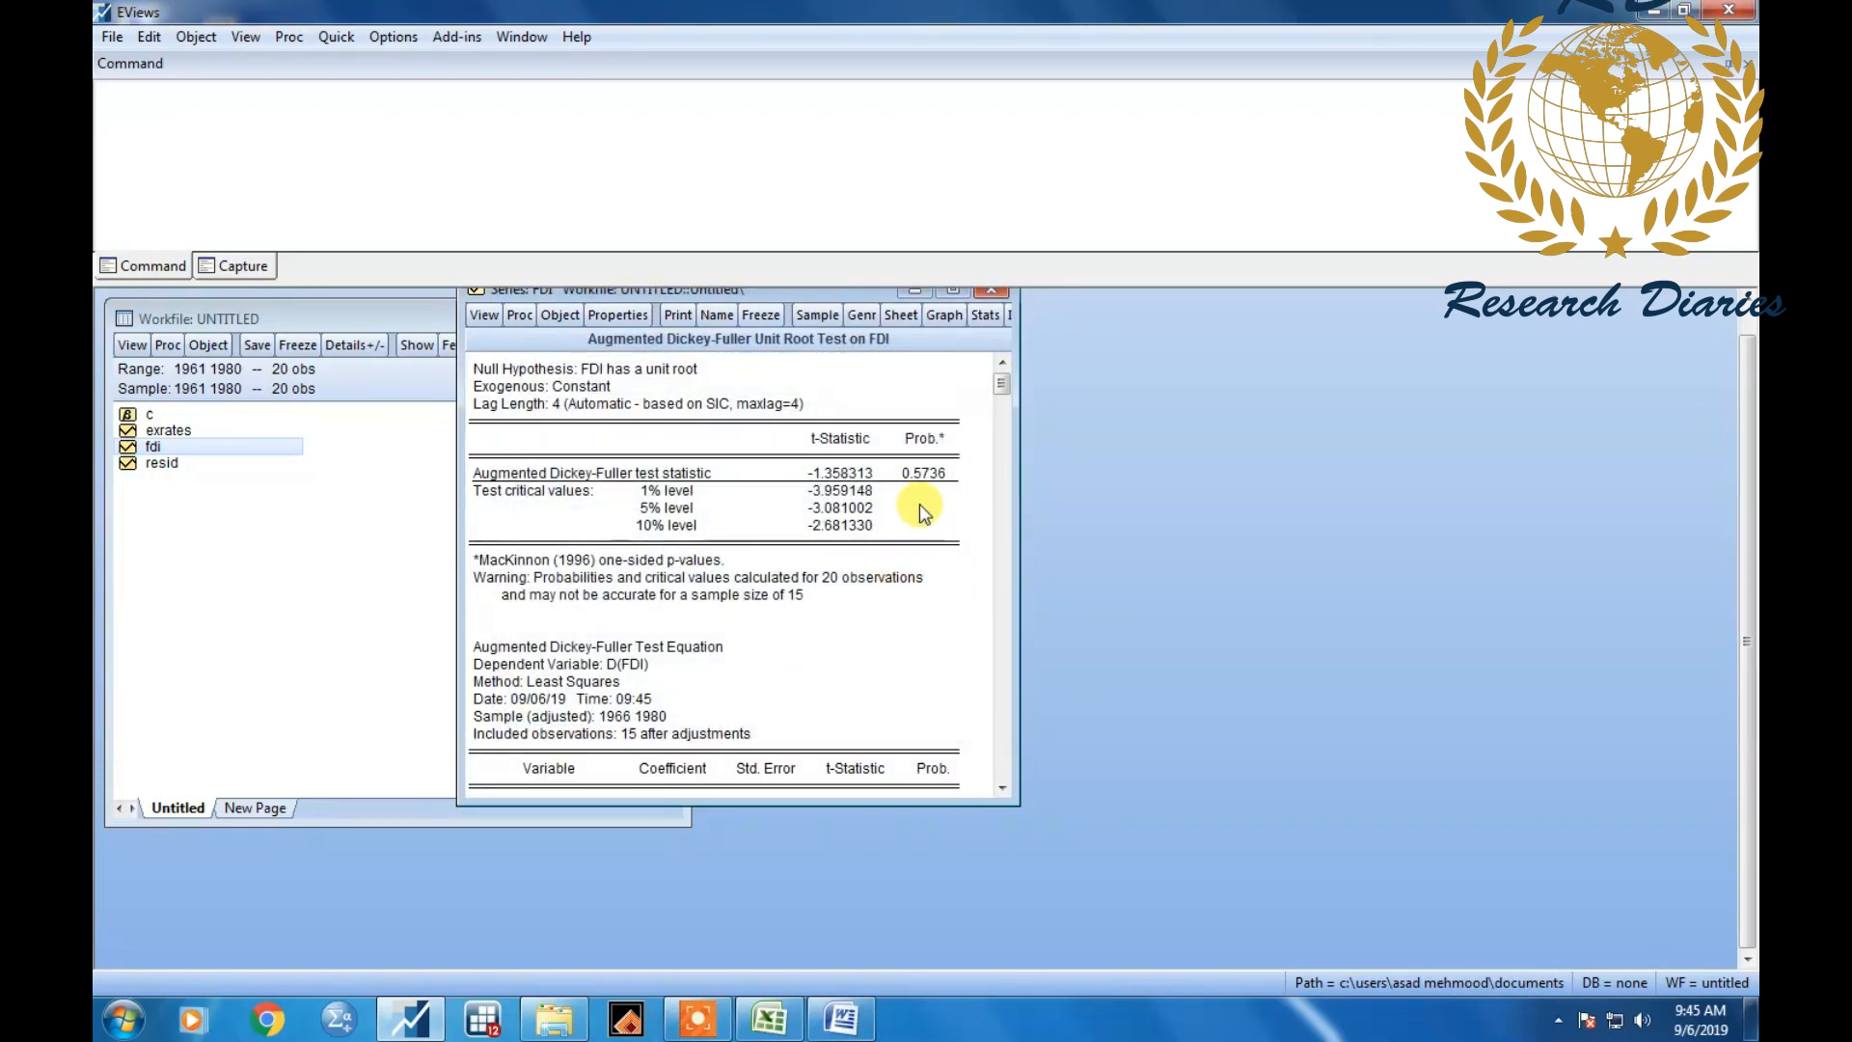
left_click(924, 472)
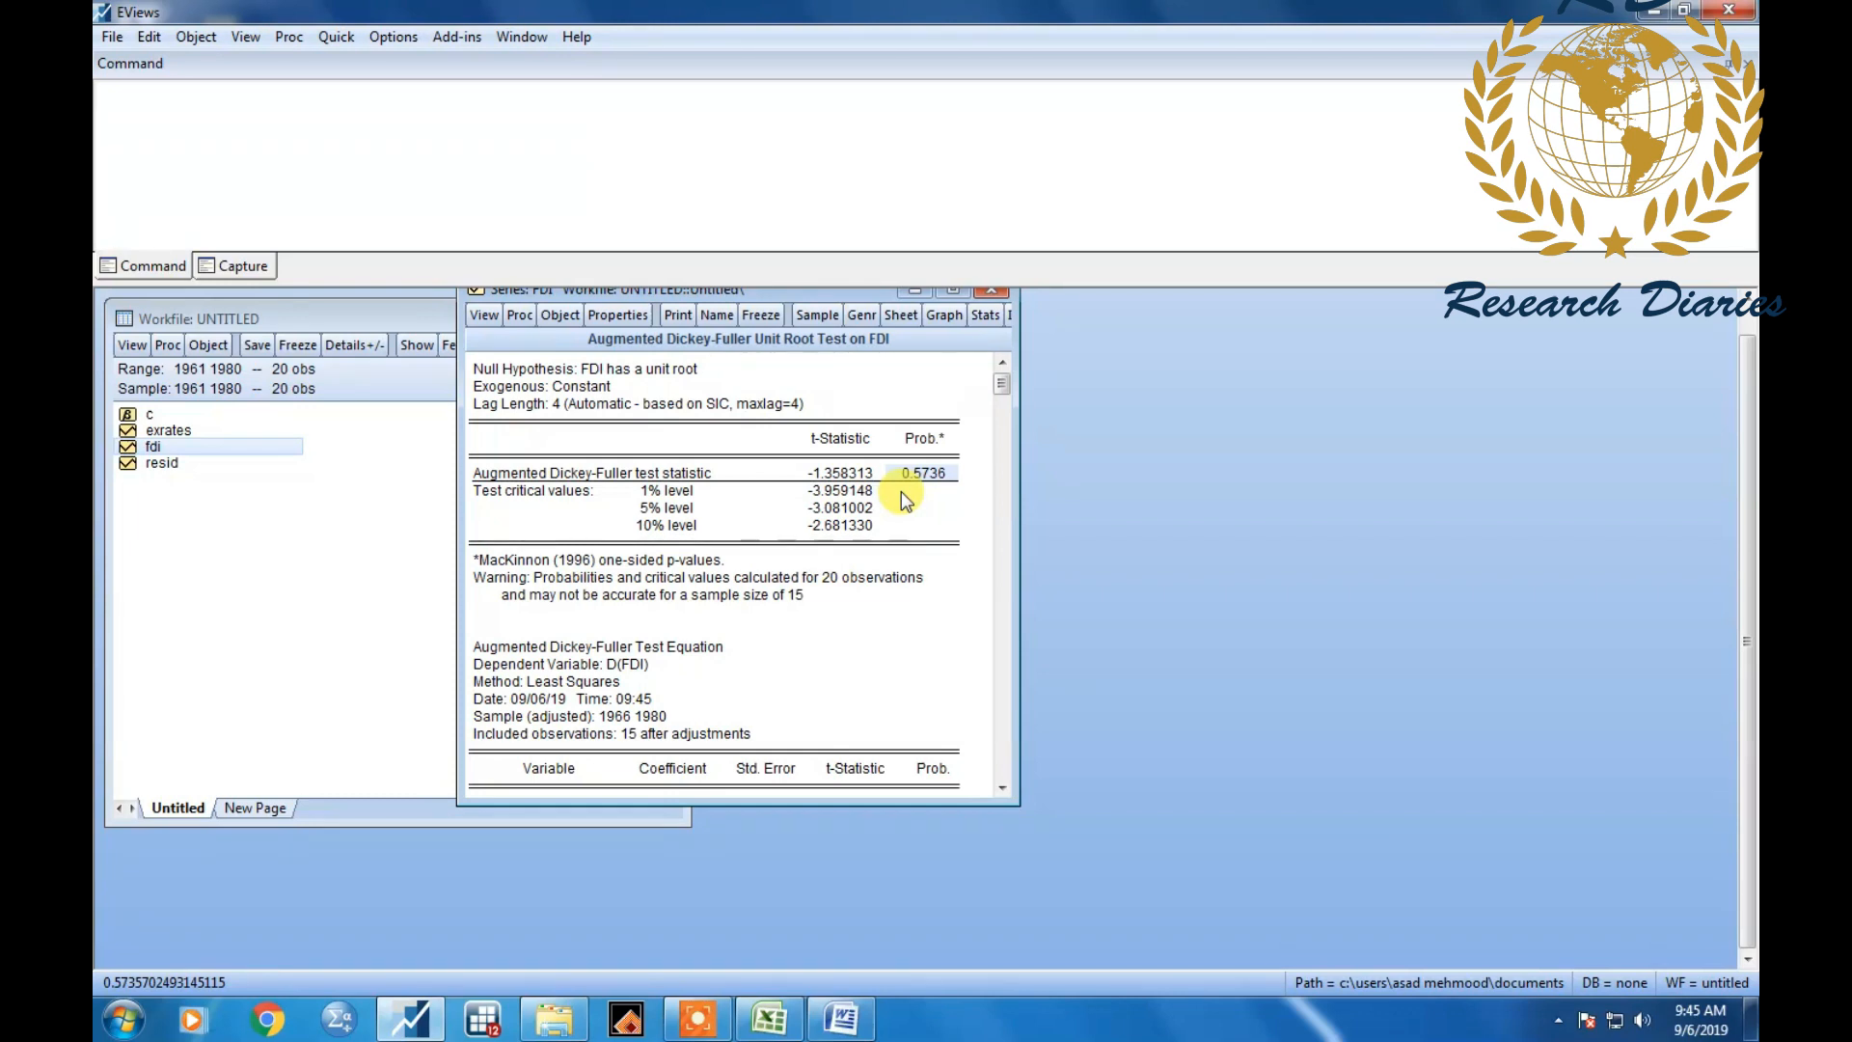
Review the 0.05 stationarity rule in the Word document and compare it with the FDI test's probability value in EViews.
left_click(841, 1018)
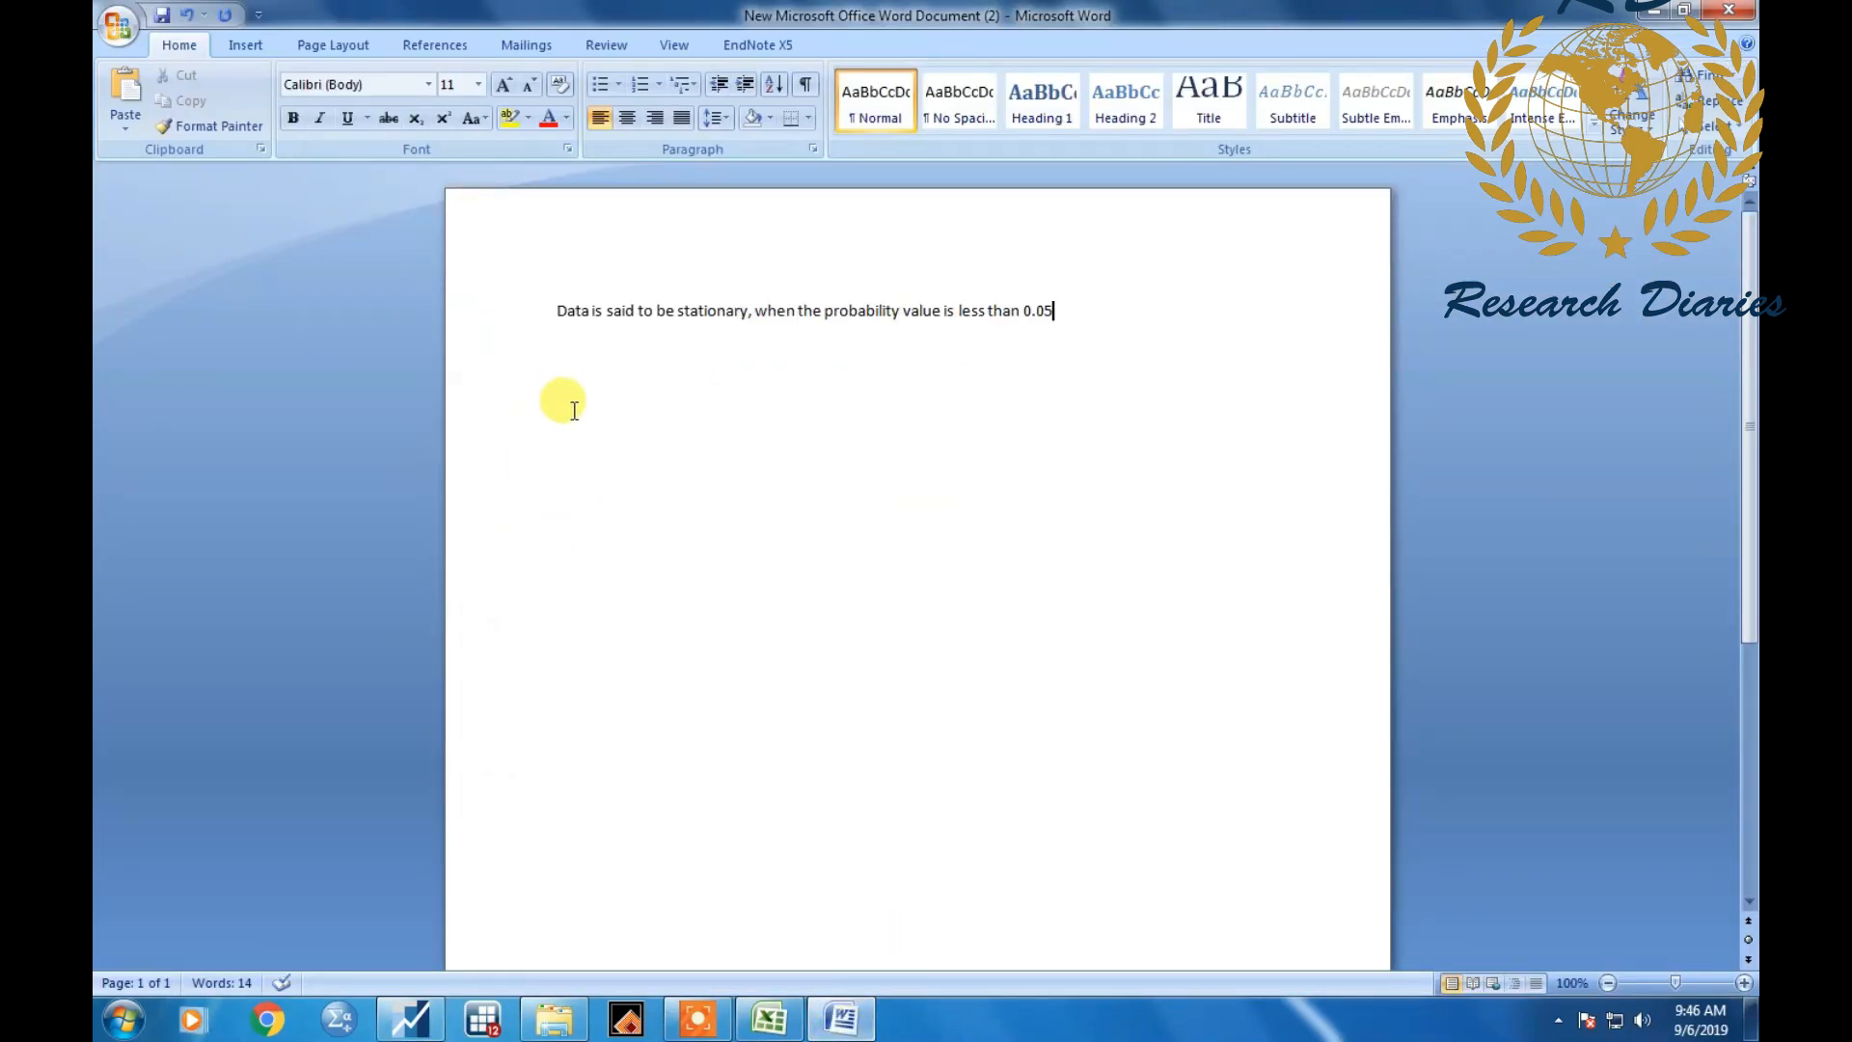
left_click_drag(552, 317, 1053, 321)
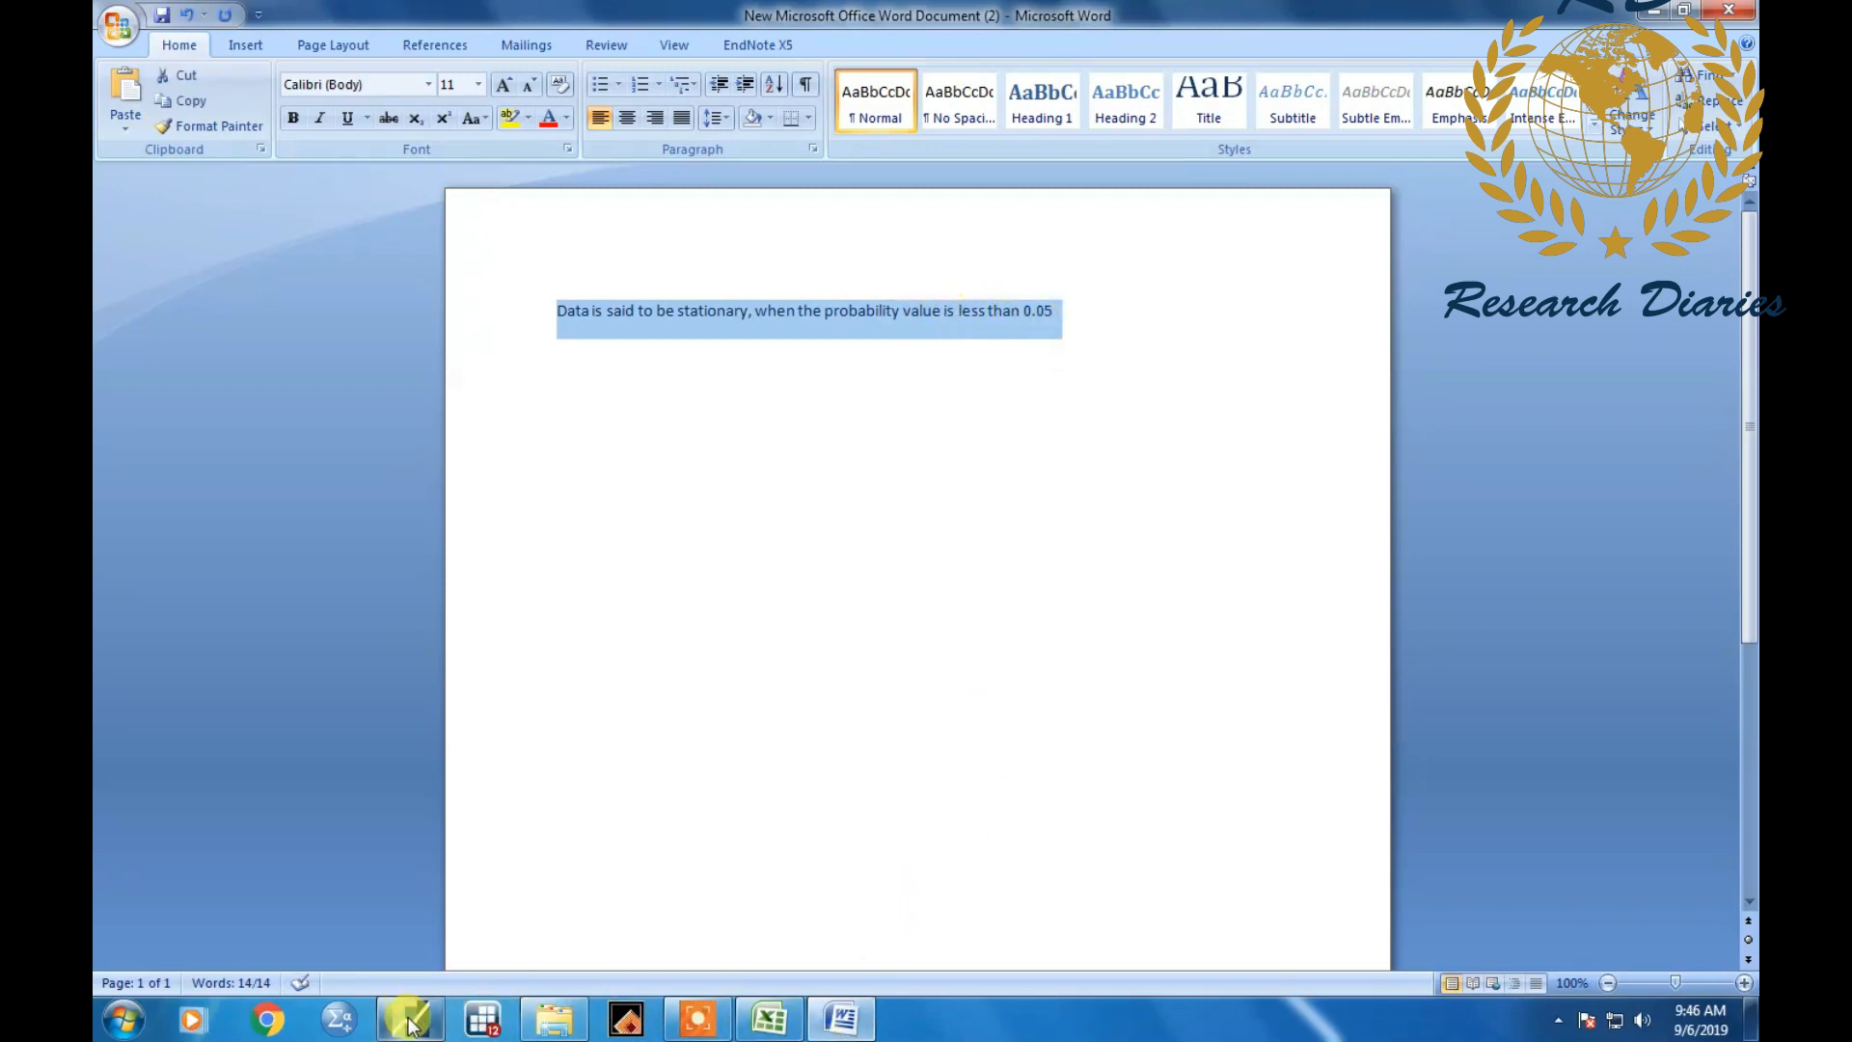
left_click(1029, 313)
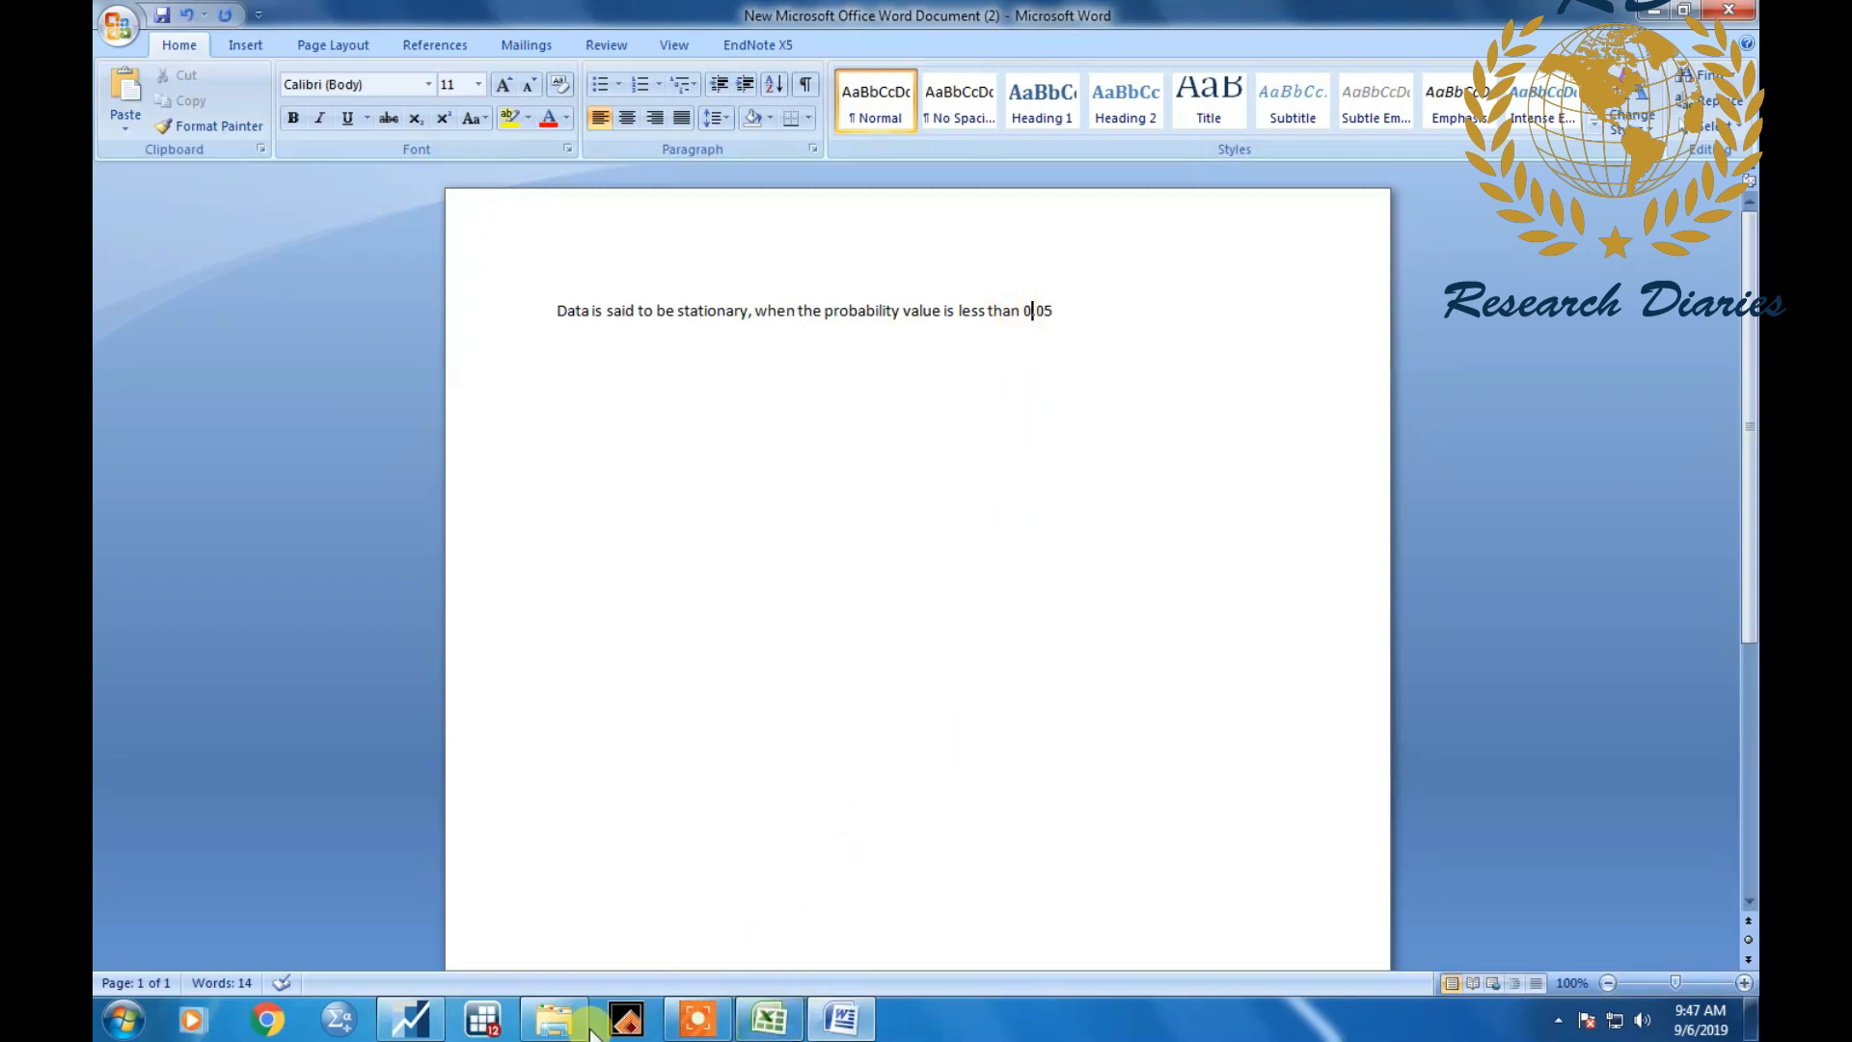
left_click(512, 883)
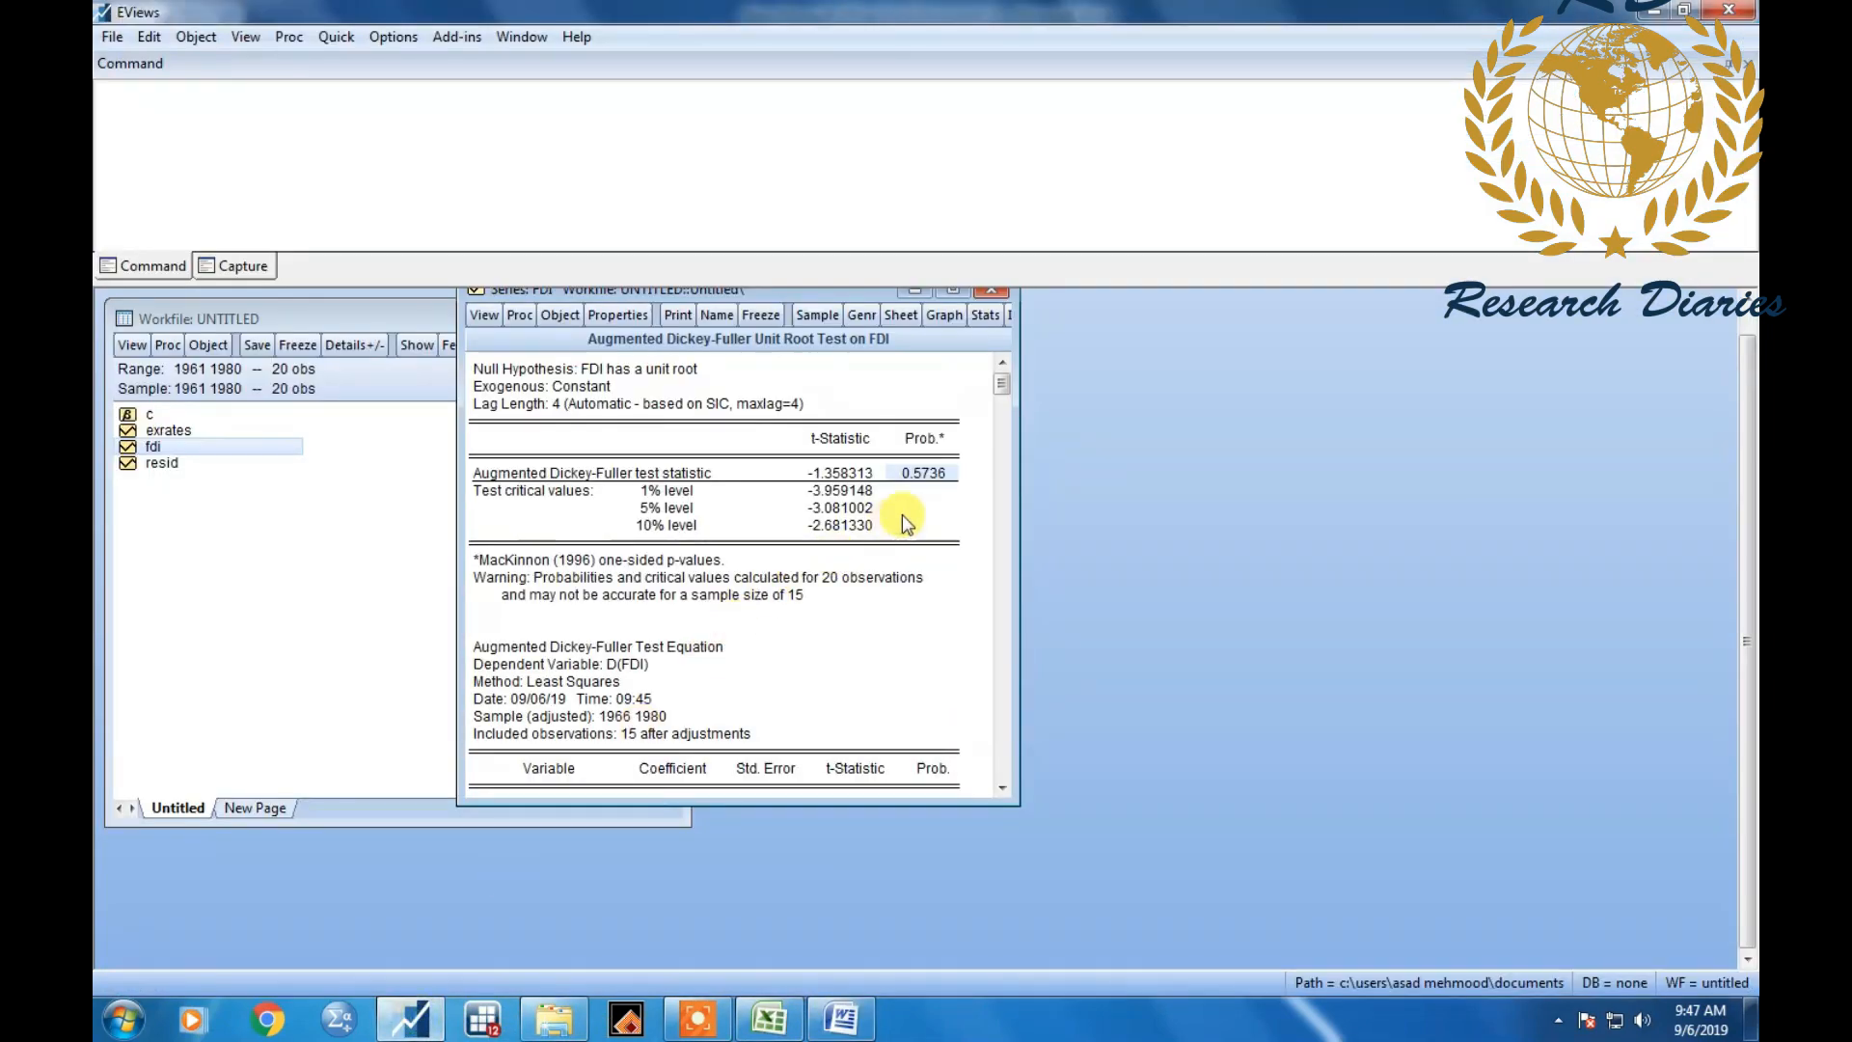
left_click(933, 479)
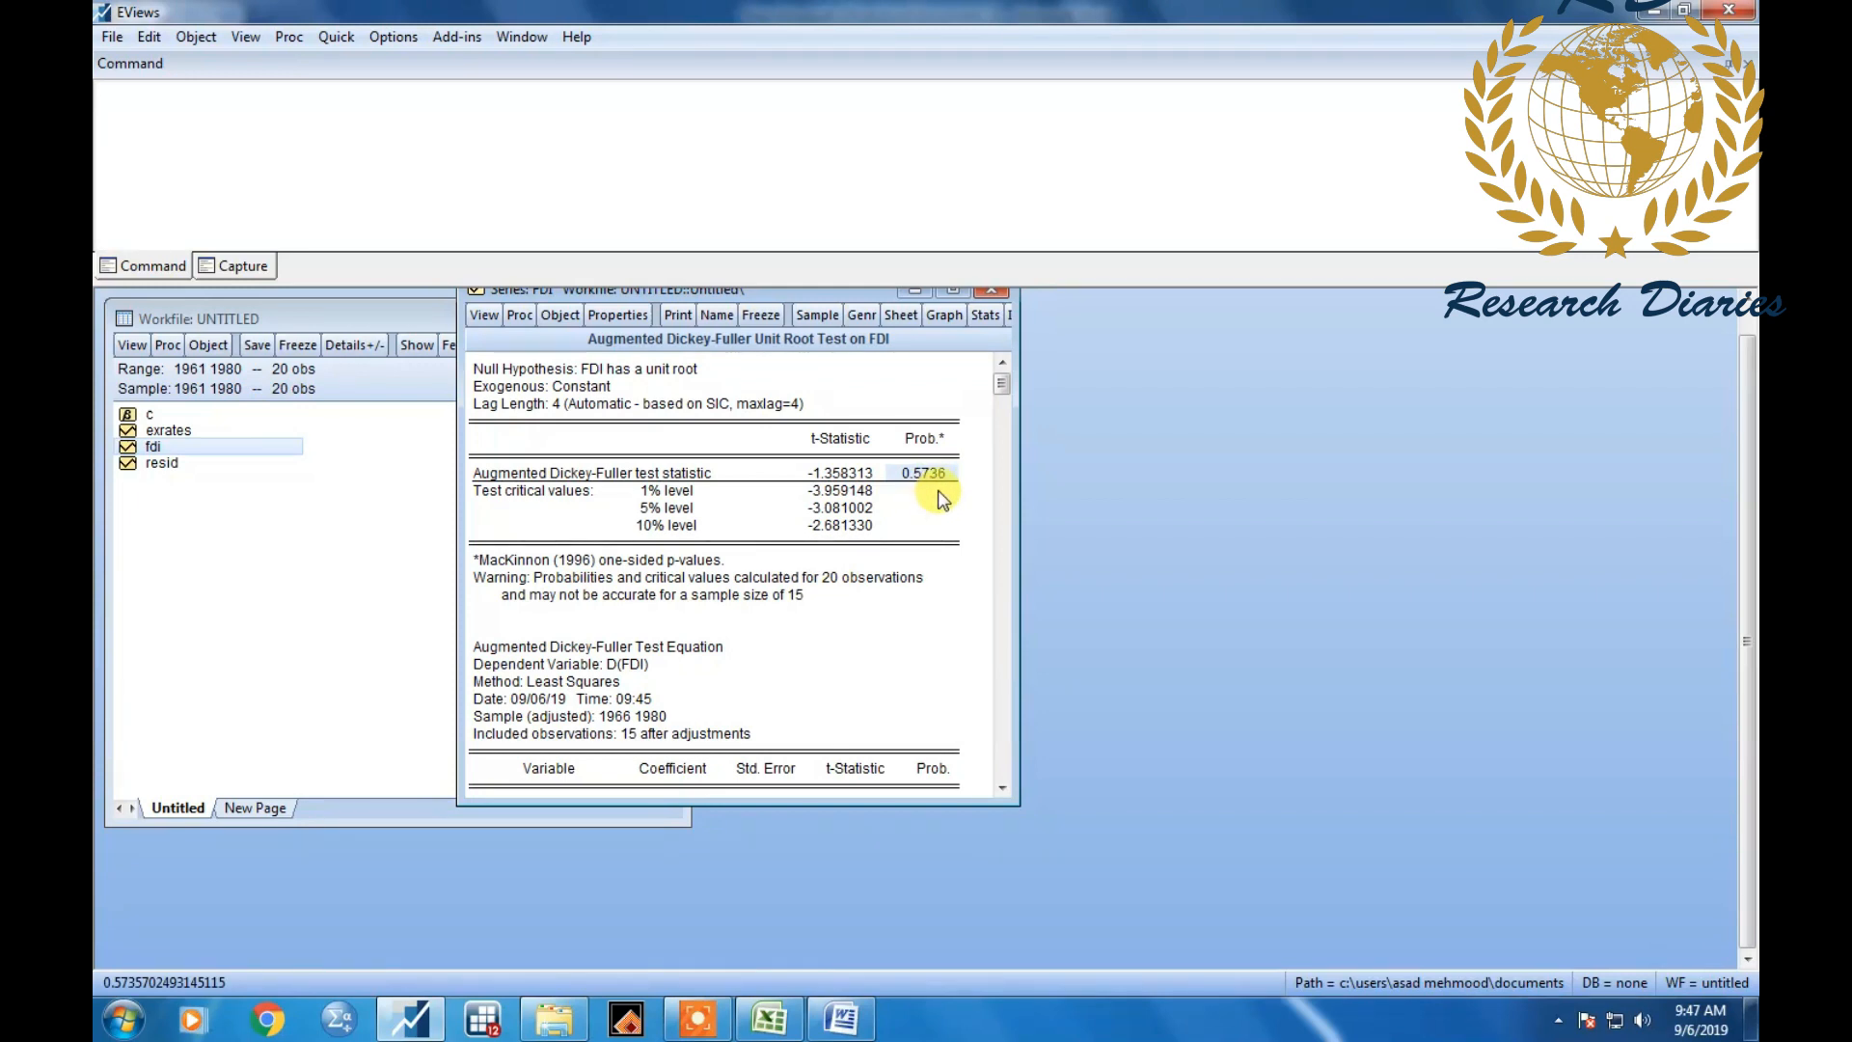
left_click(938, 494)
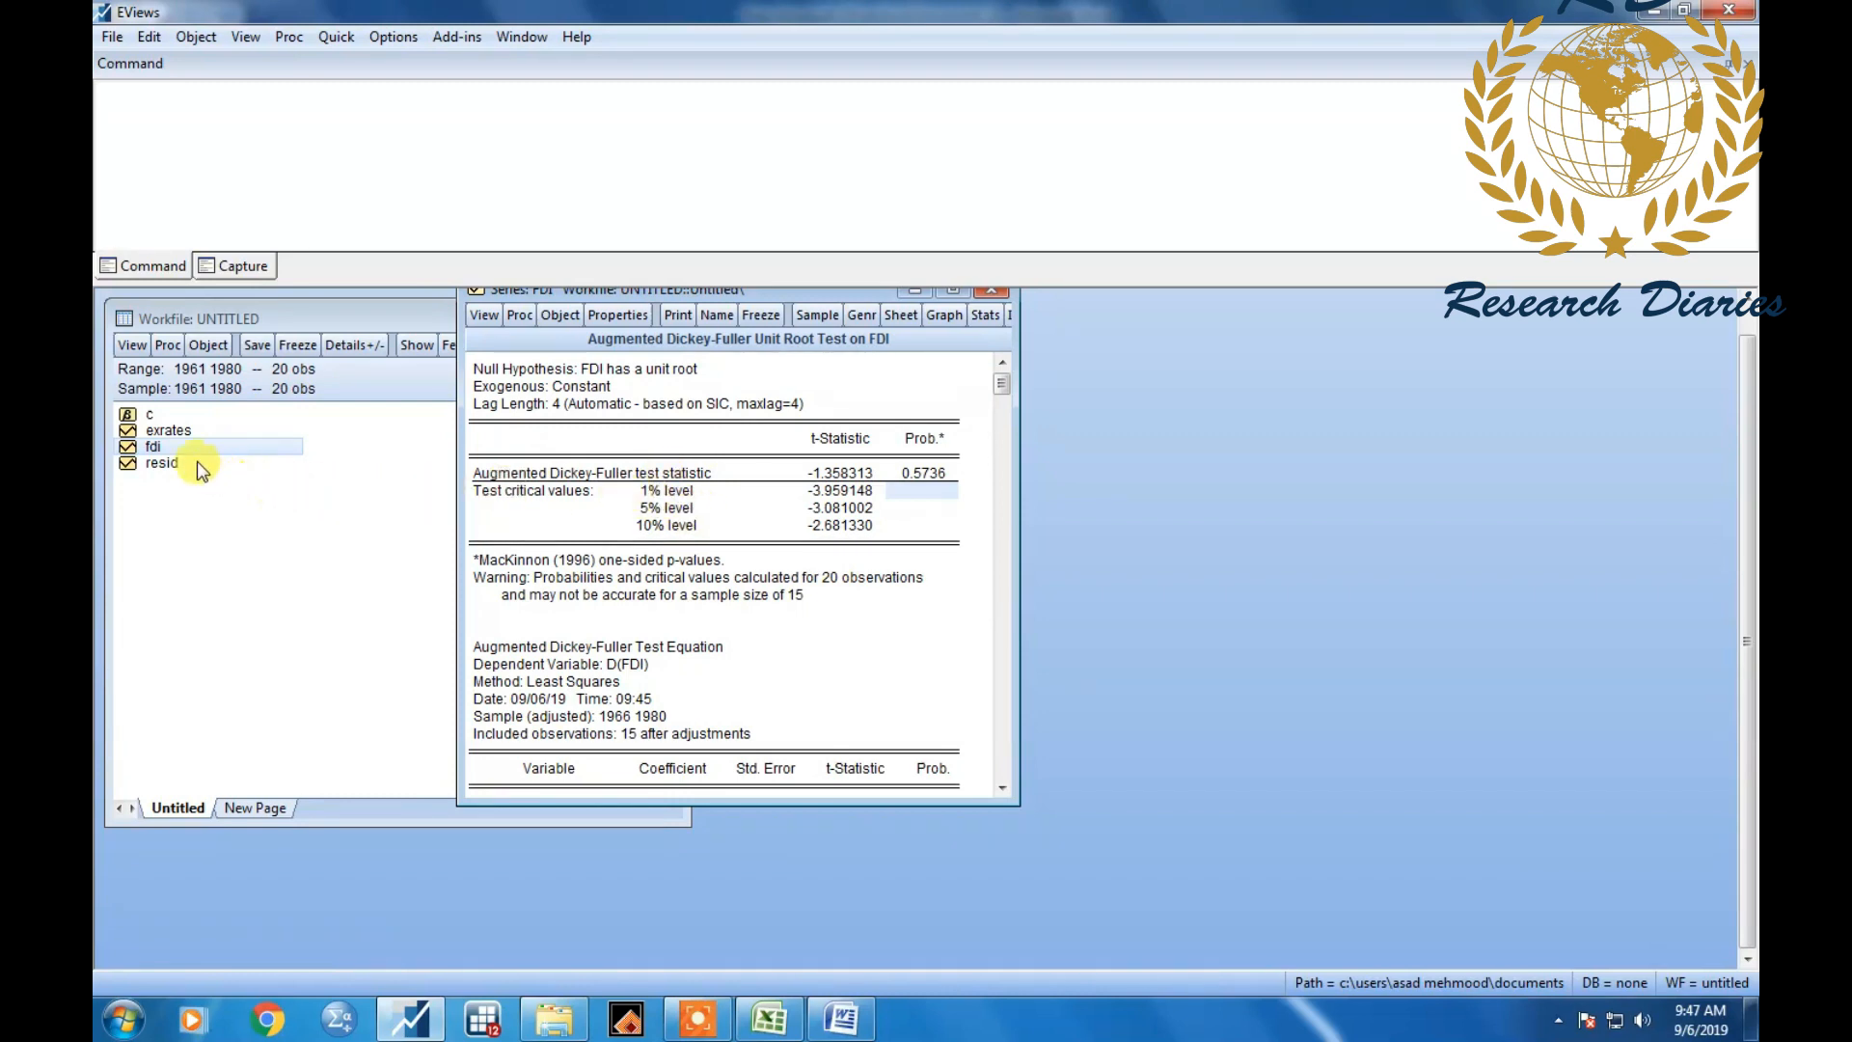
Reopen the fdi series and run the Augmented Dickey-Fuller unit root test in 1st difference with intercept.
left_click(992, 288)
left_click(990, 288)
double_click(185, 449)
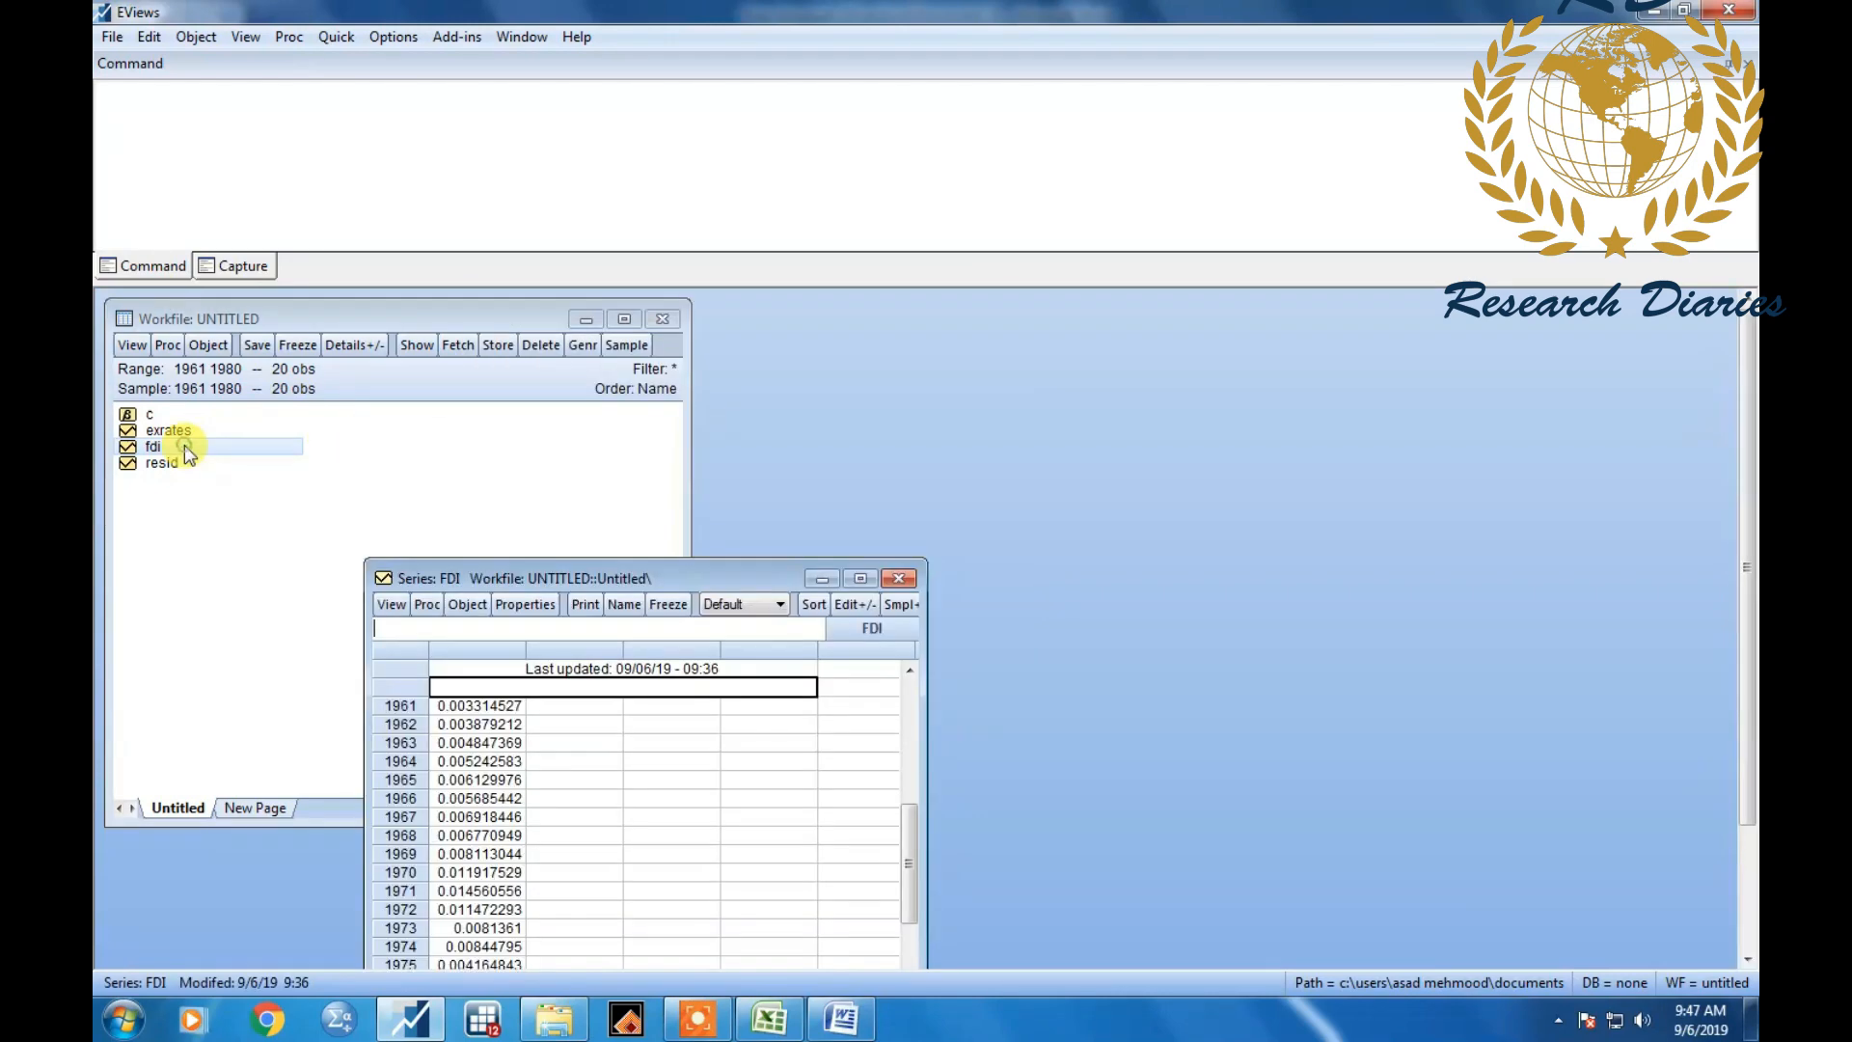
left_click_drag(427, 577, 483, 303)
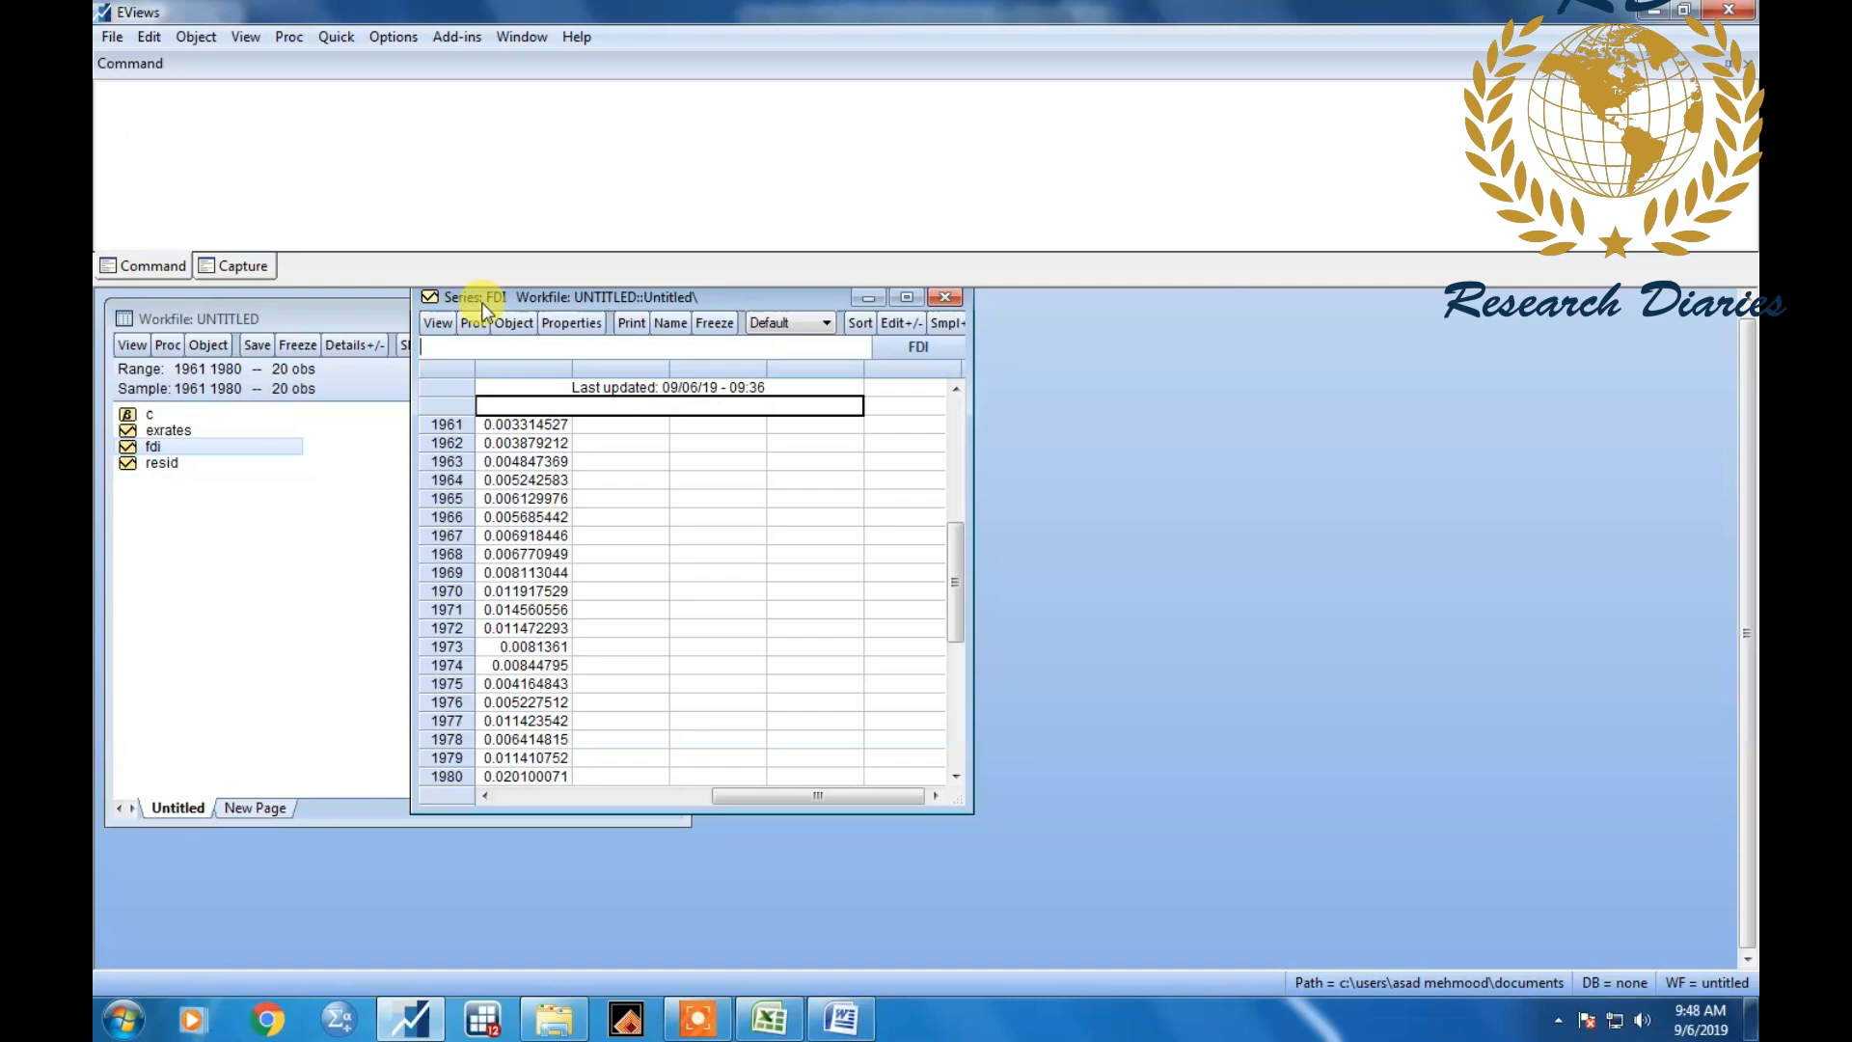
left_click(438, 323)
left_click(500, 525)
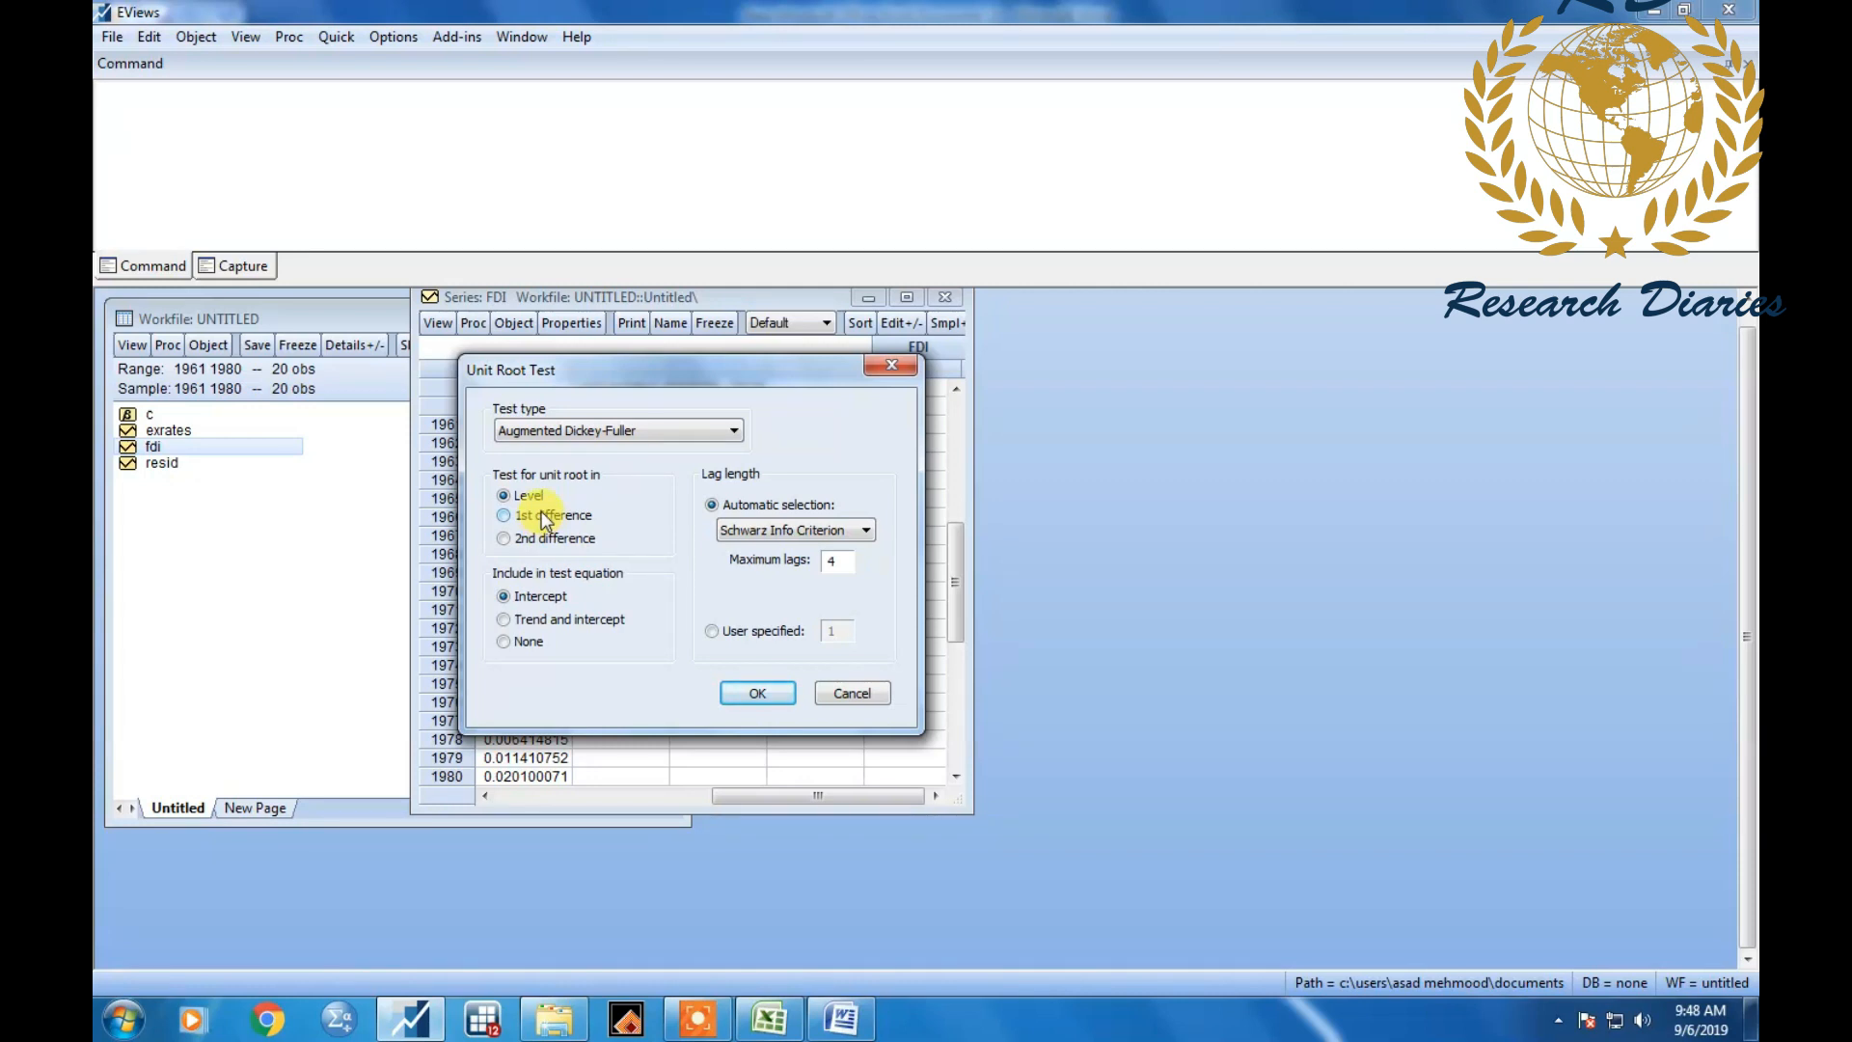
left_click(546, 518)
left_click(760, 695)
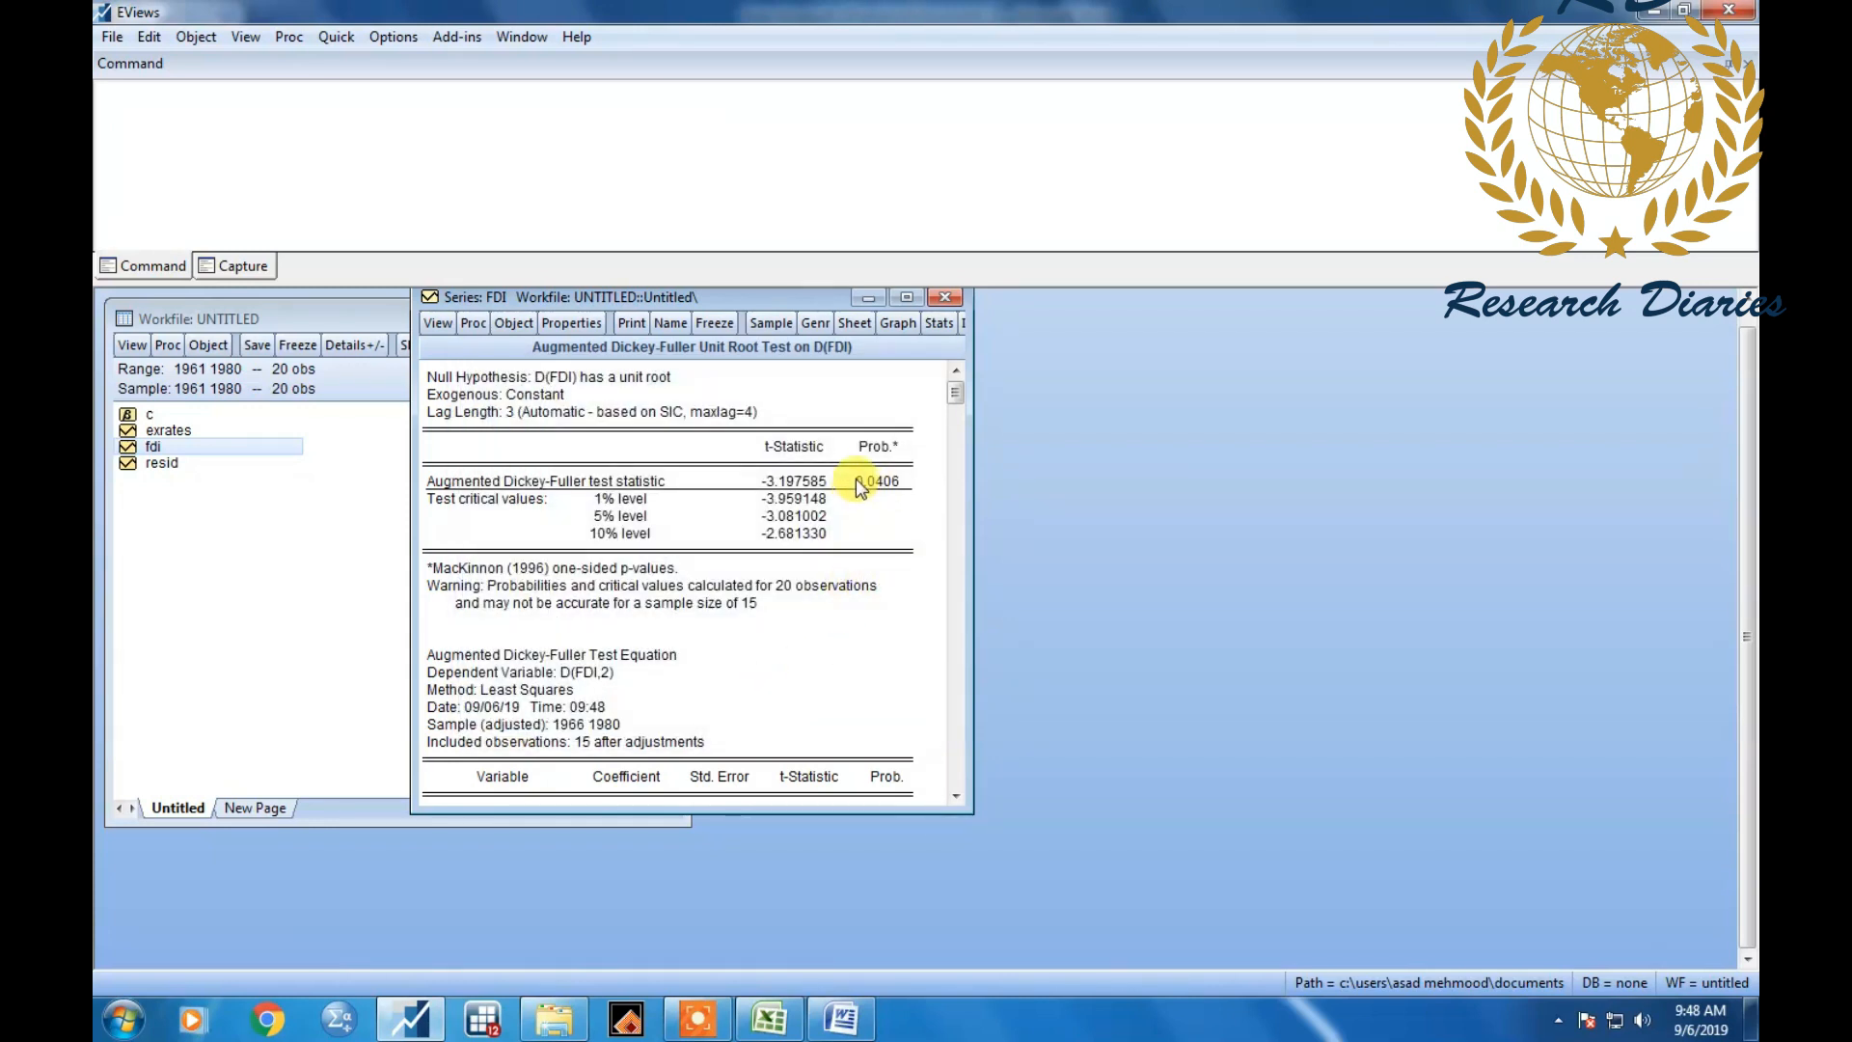
left_click(855, 479)
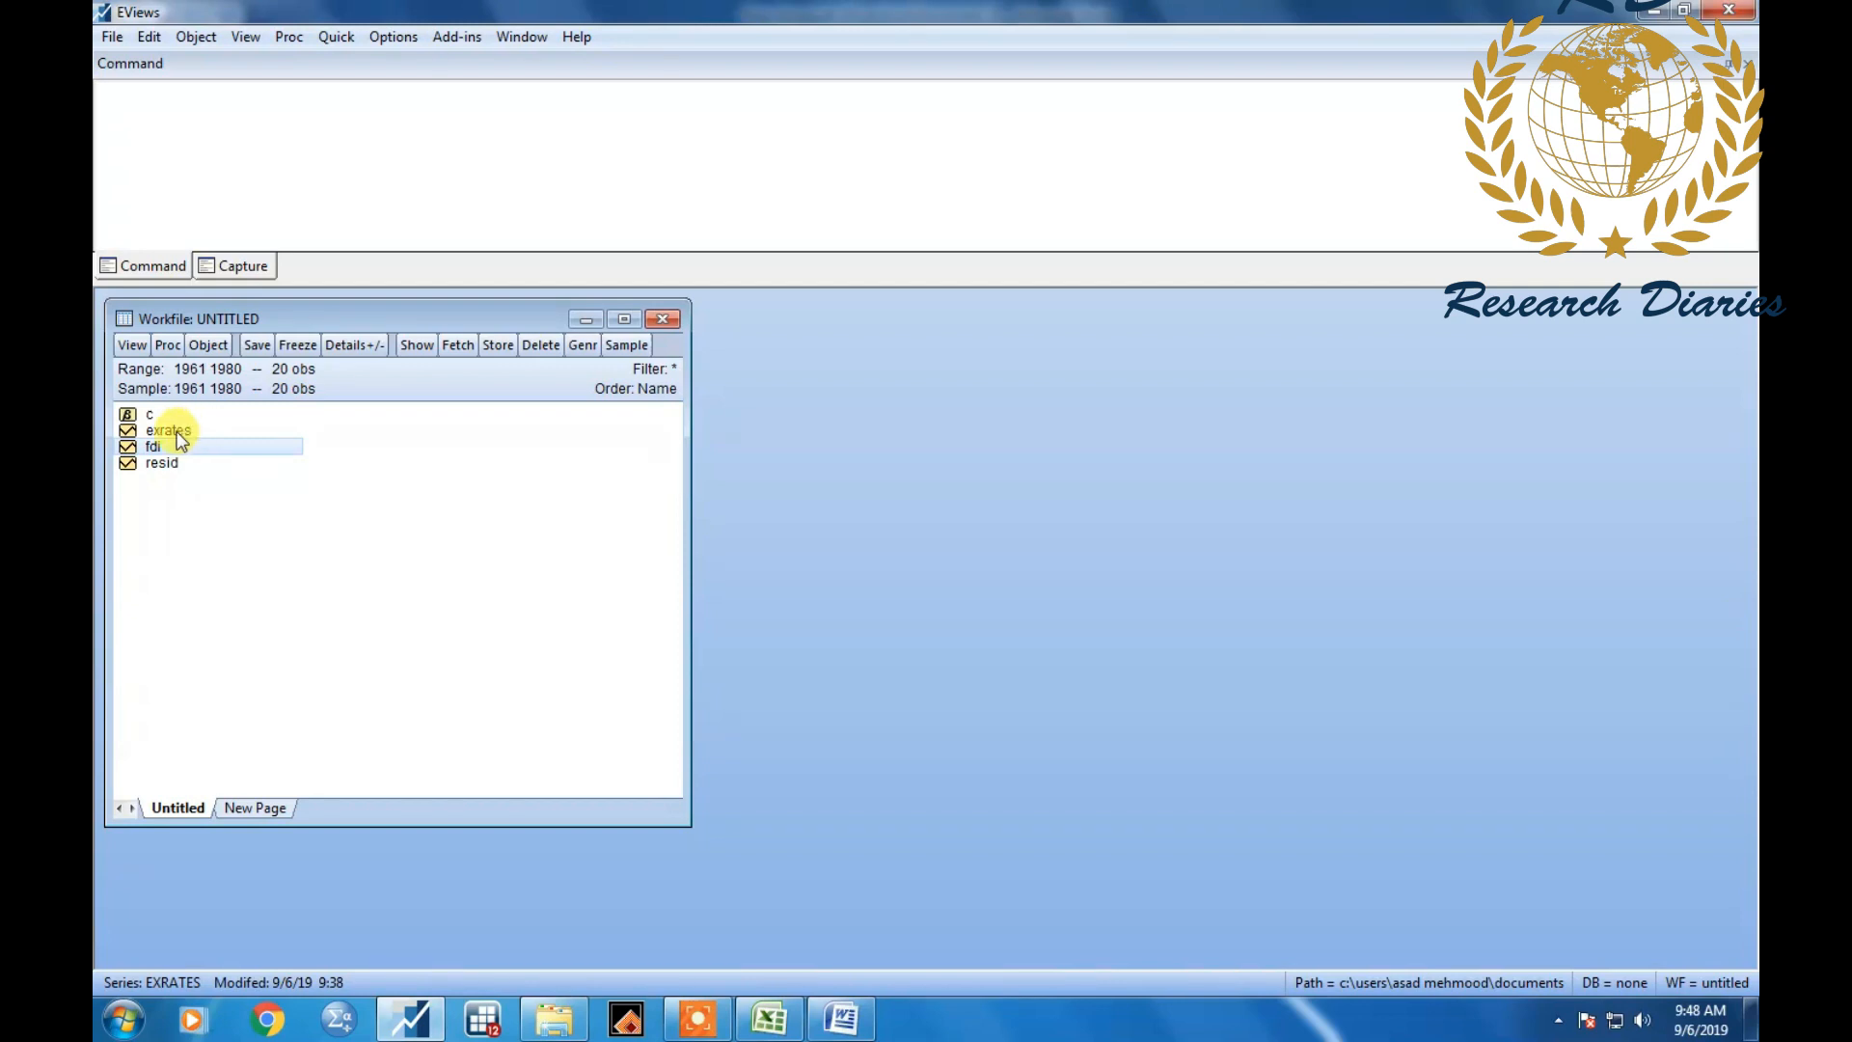
Open the exrates series, run an Augmented Dickey-Fuller unit root test at level with intercept and check its probability value.
double_click(189, 428)
left_click_drag(618, 606, 823, 328)
left_click(603, 351)
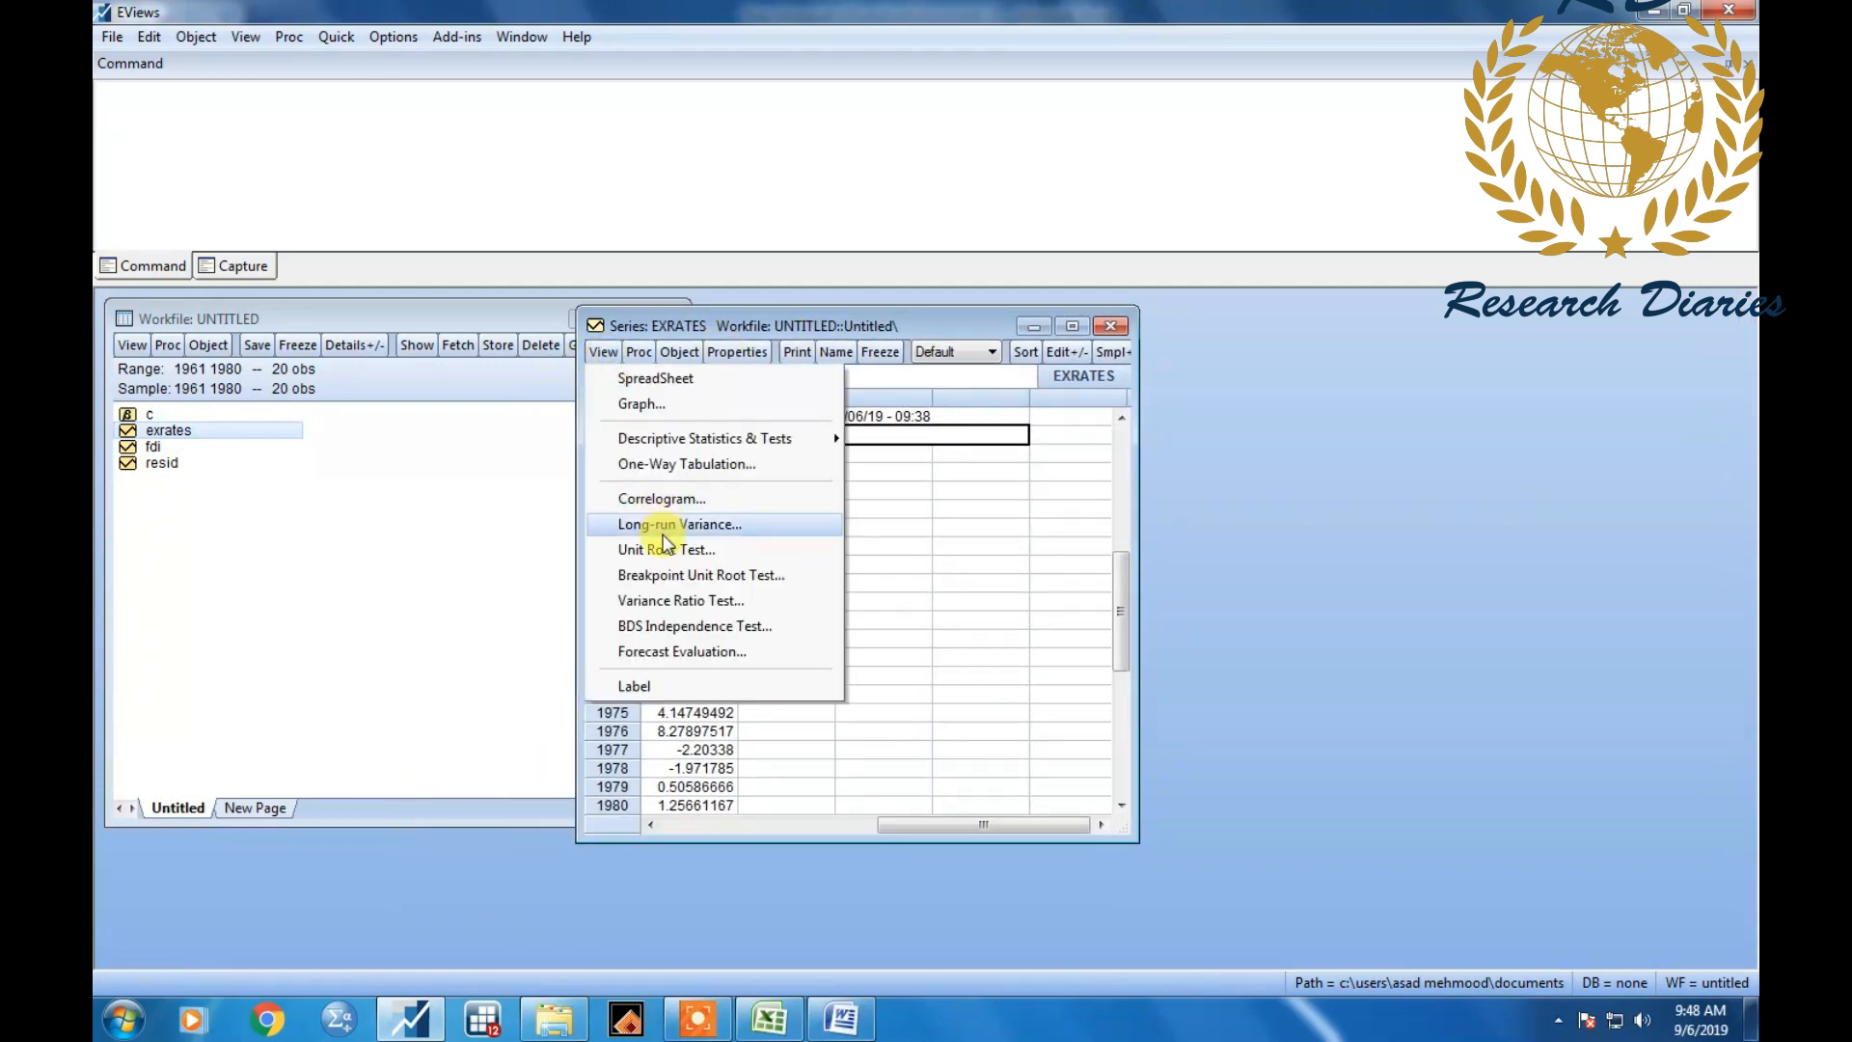
left_click(668, 550)
left_click(670, 546)
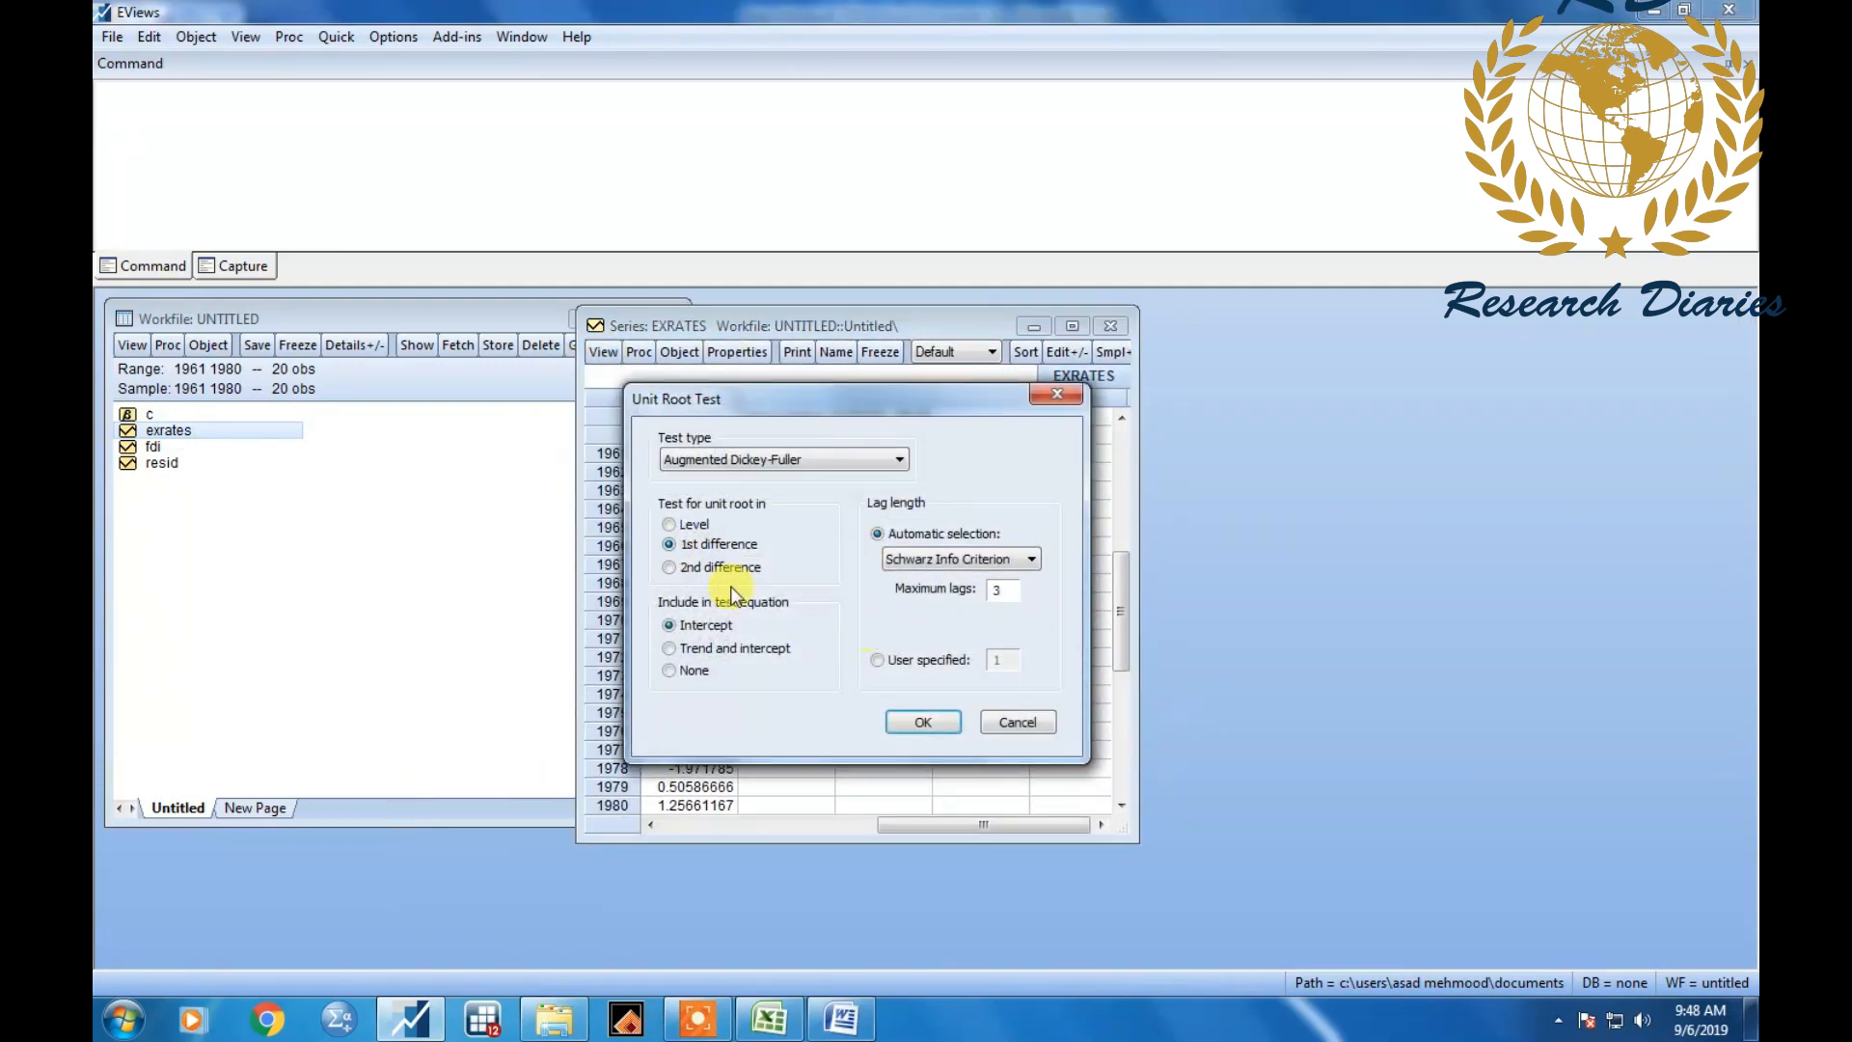
left_click(681, 524)
left_click(923, 722)
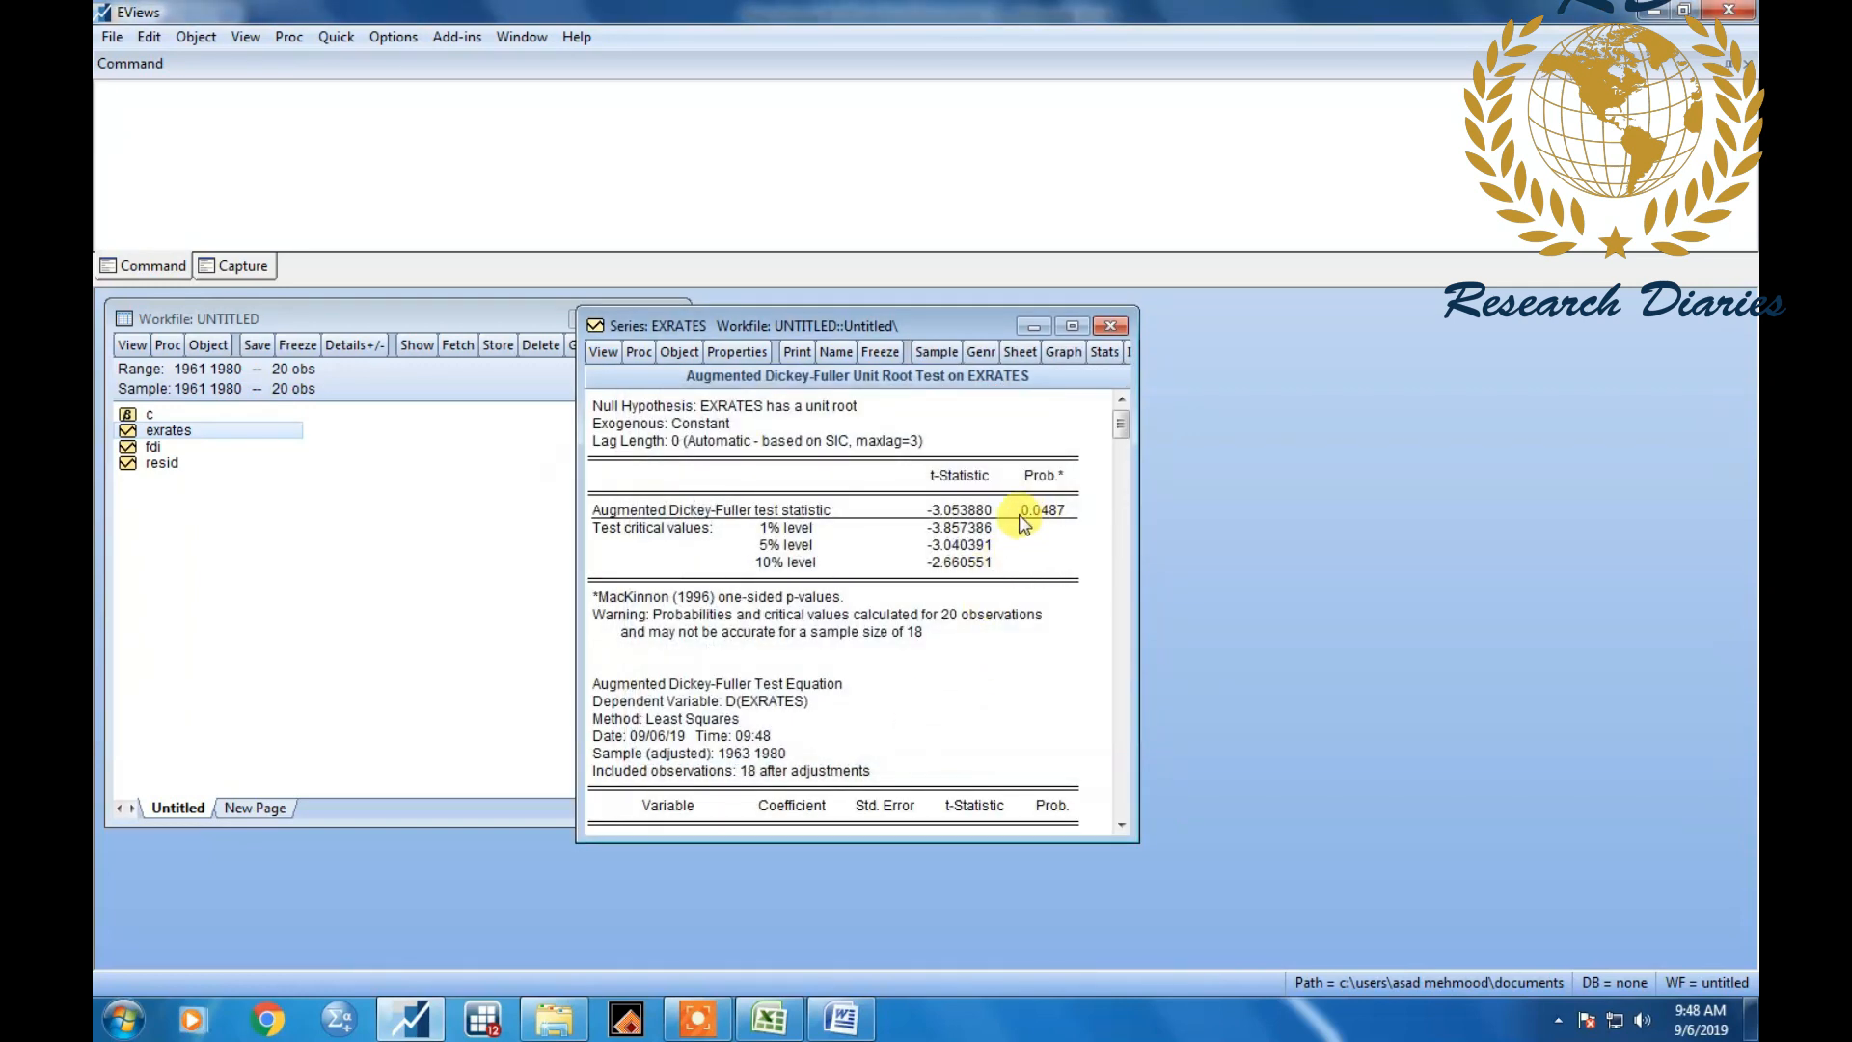
left_click(1037, 512)
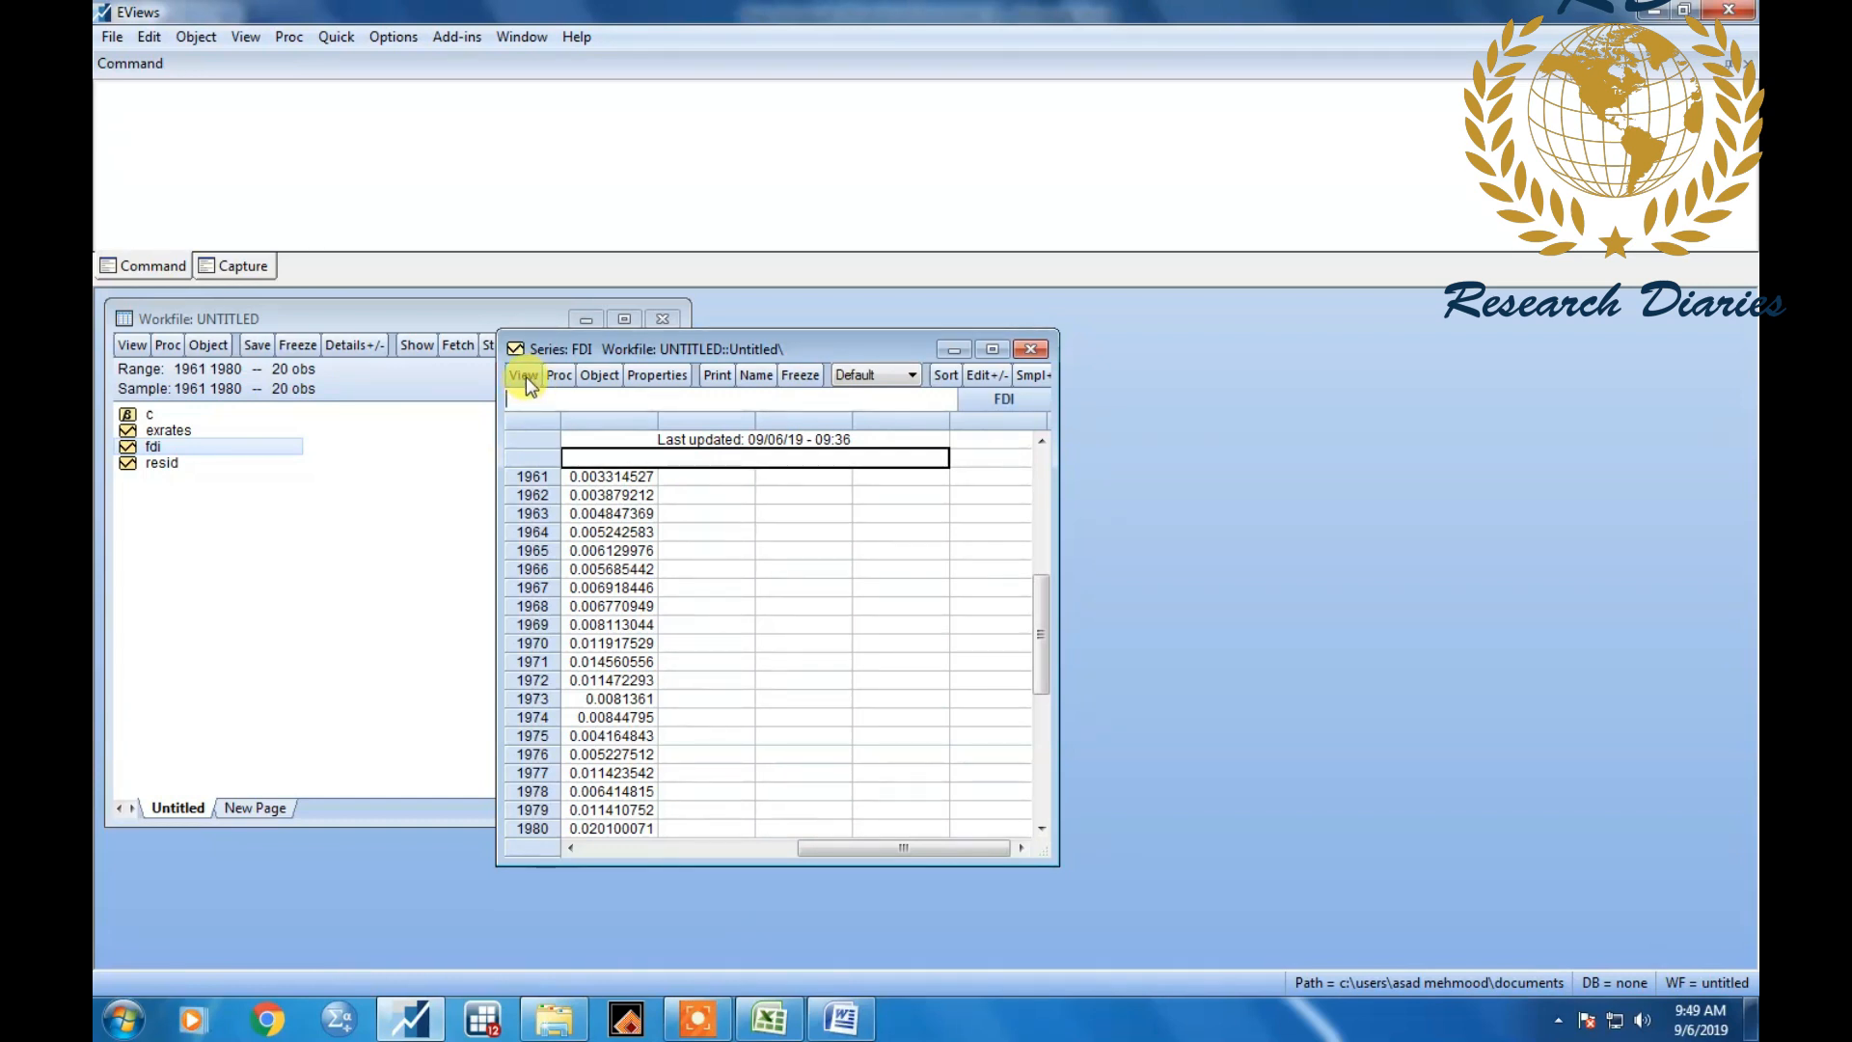
Set up an Augmented Dickey-Fuller unit root test on the fdi series in 2nd difference with intercept.
left_click(524, 376)
left_click(628, 574)
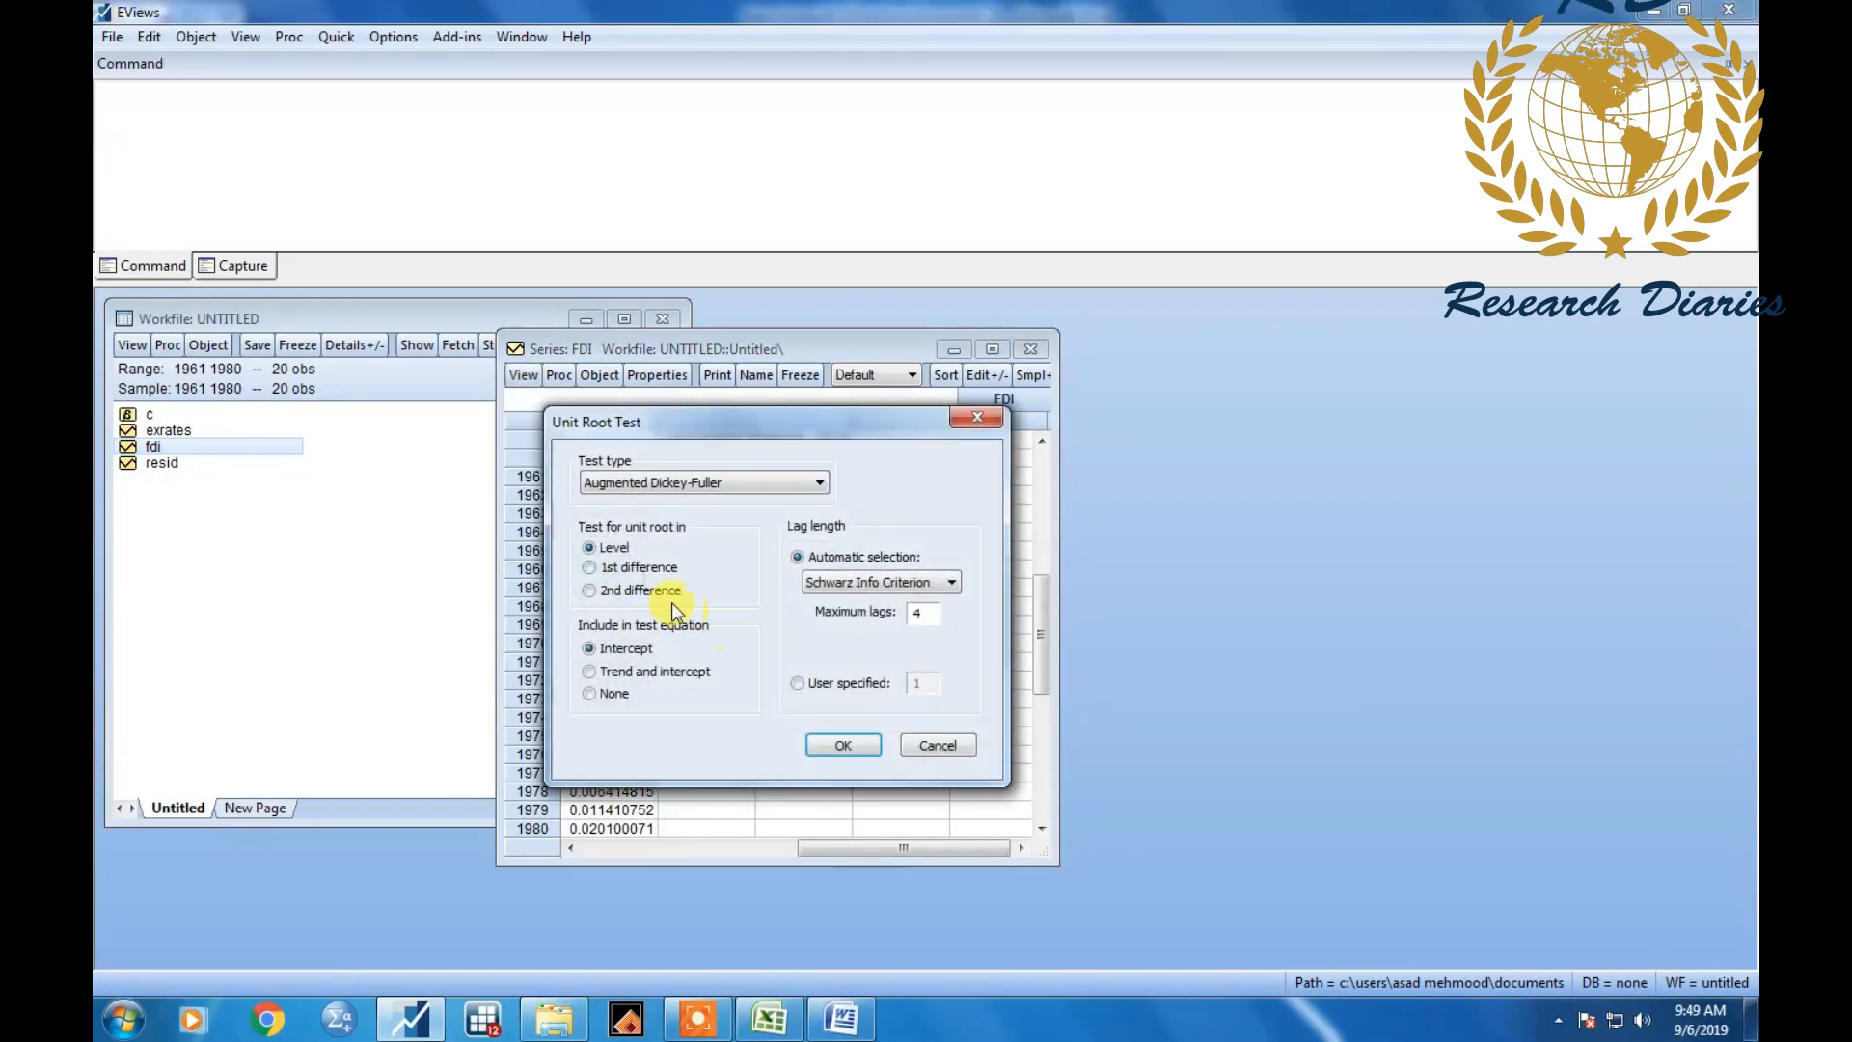
left_click(658, 593)
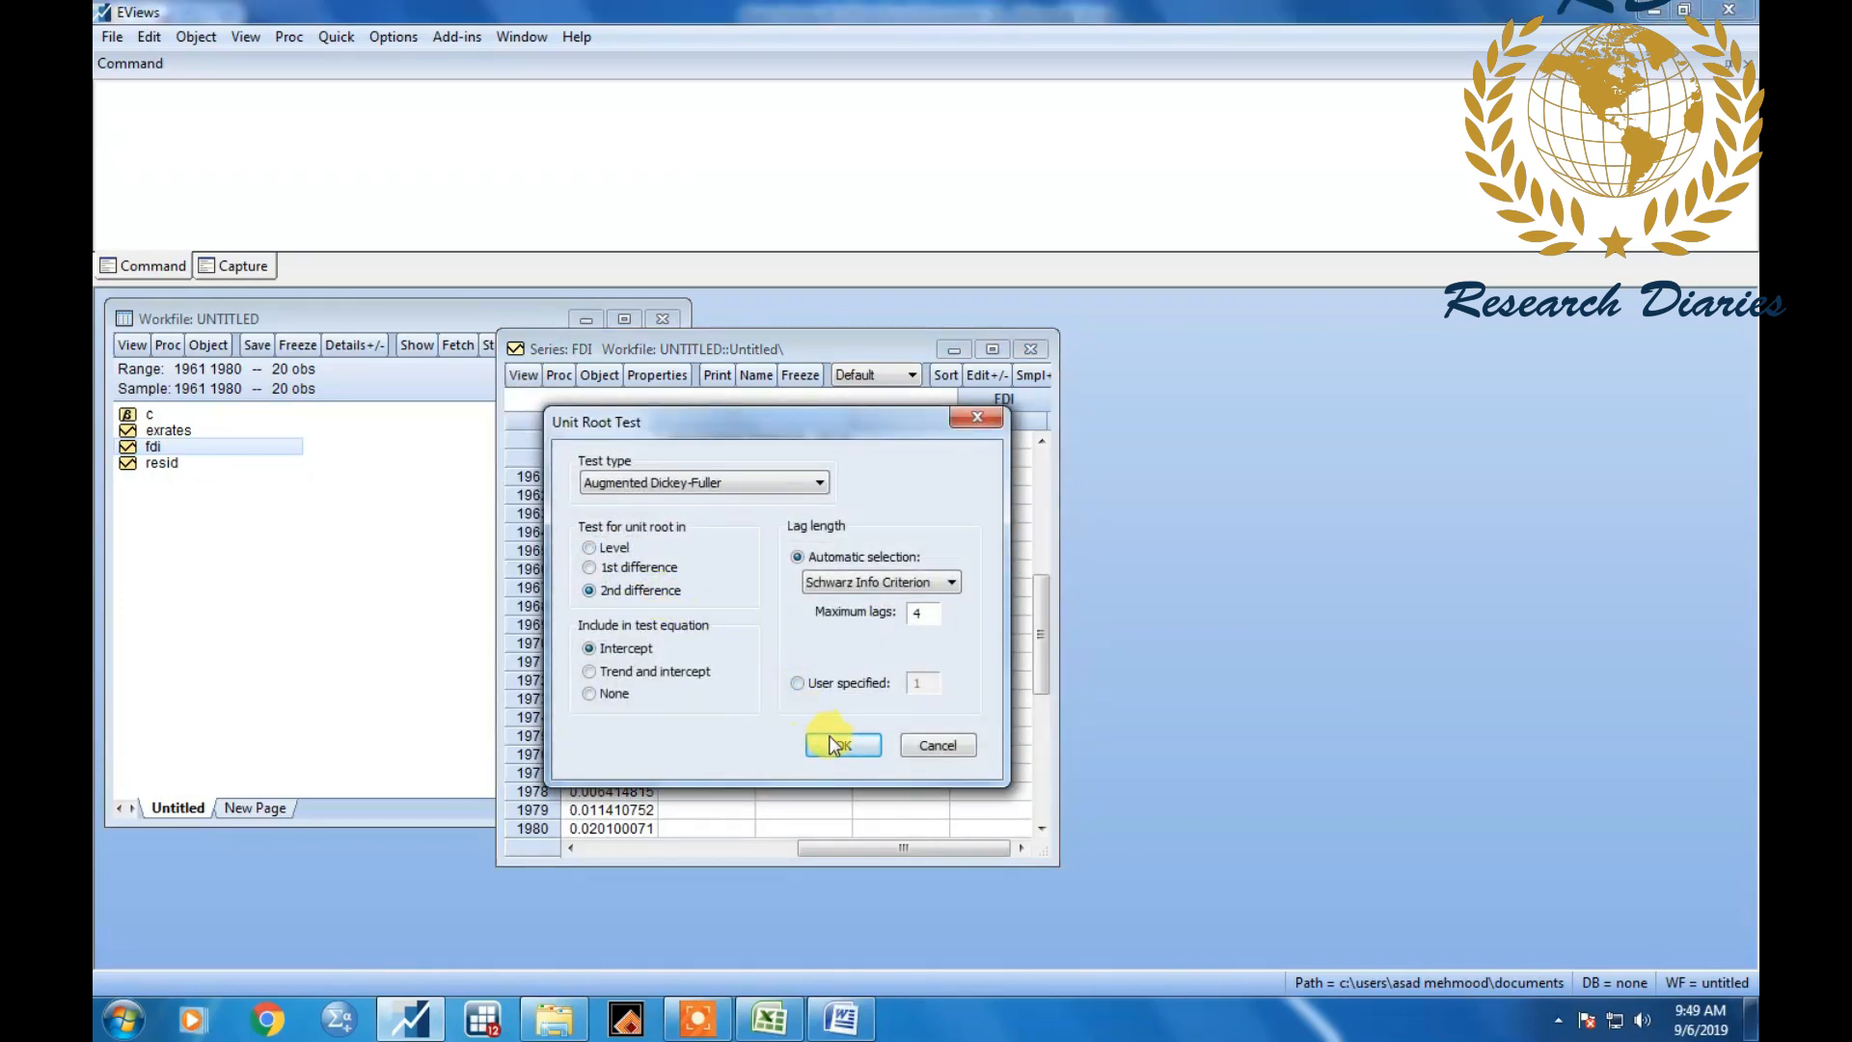